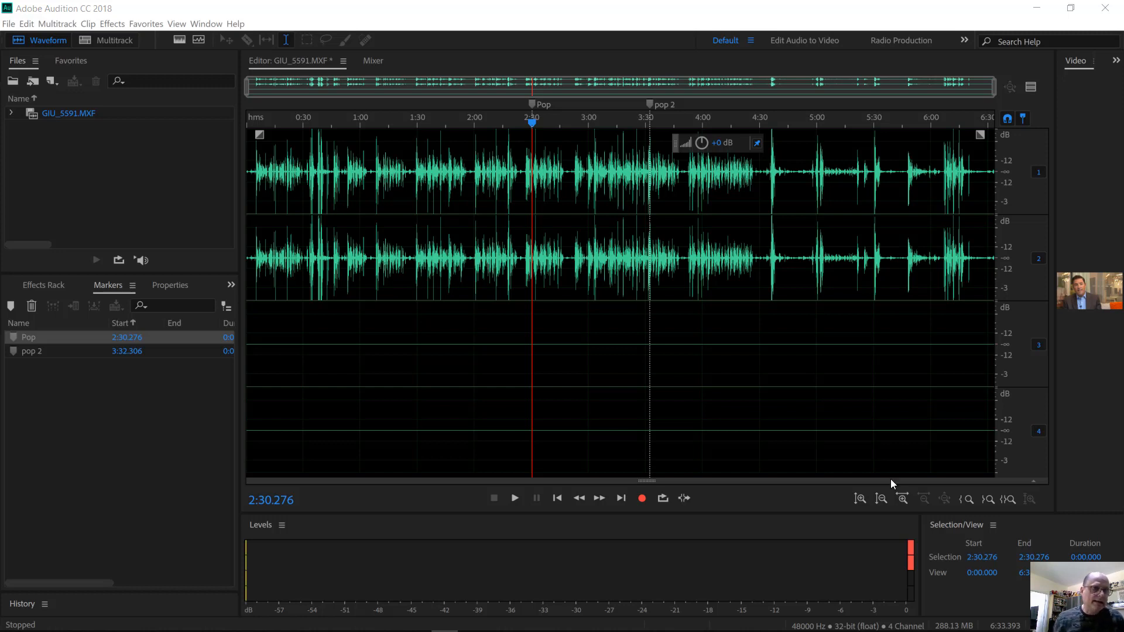
click(9, 24)
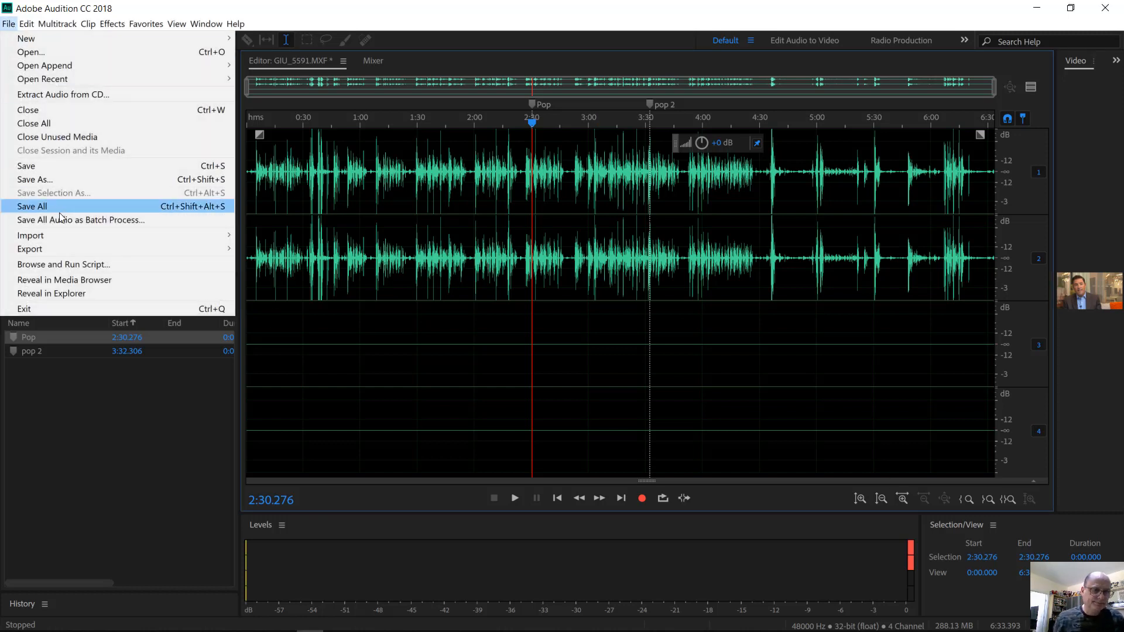
mouse_move(55, 236)
click(255, 236)
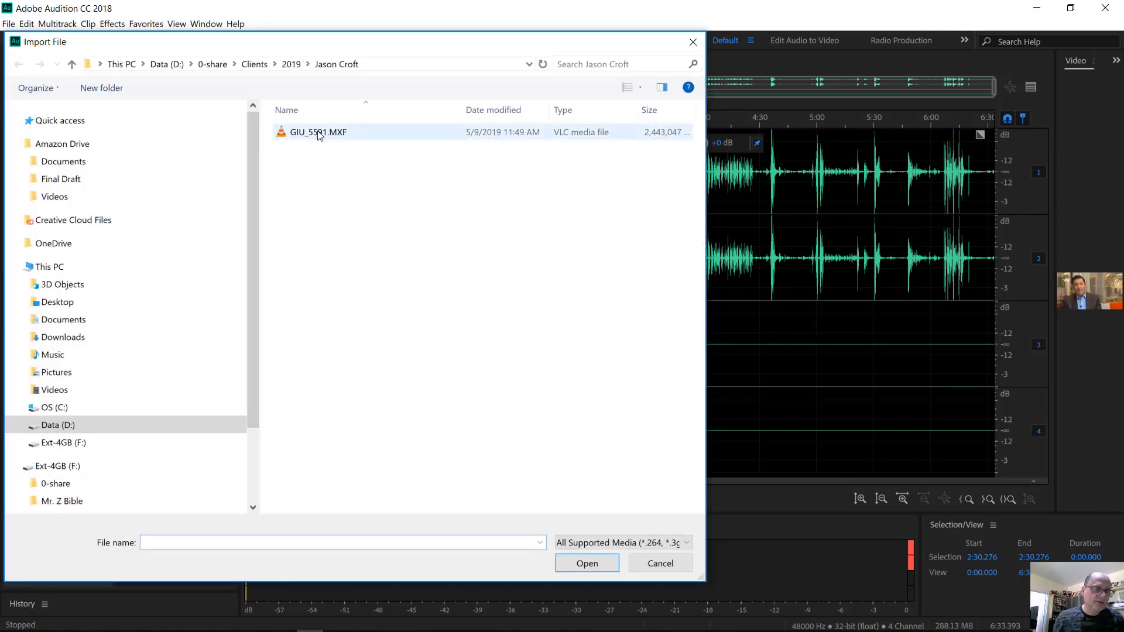
click(661, 563)
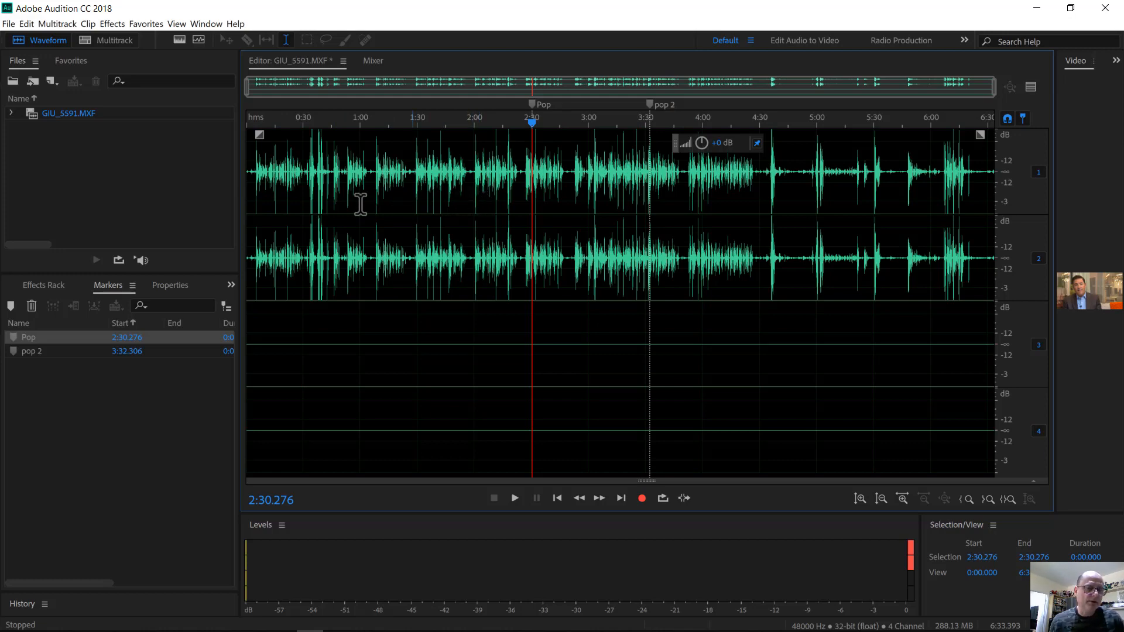
Play the audio from 0:30.000 through the loud peaks just before 0:40, and stop just after them
click(303, 200)
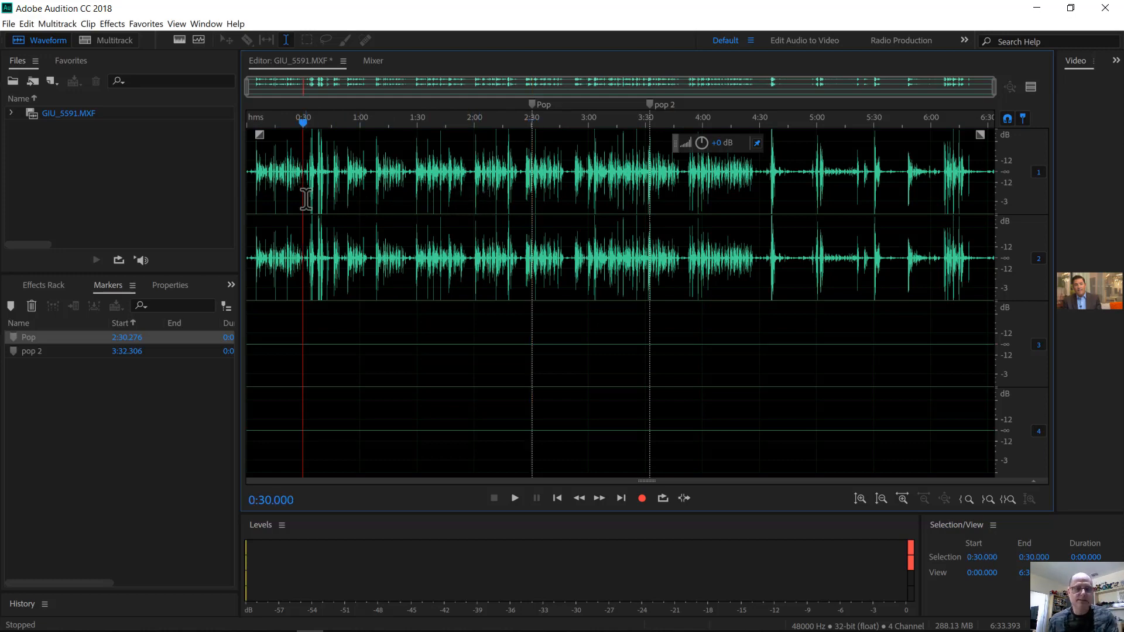
scroll(306, 200, up, 5)
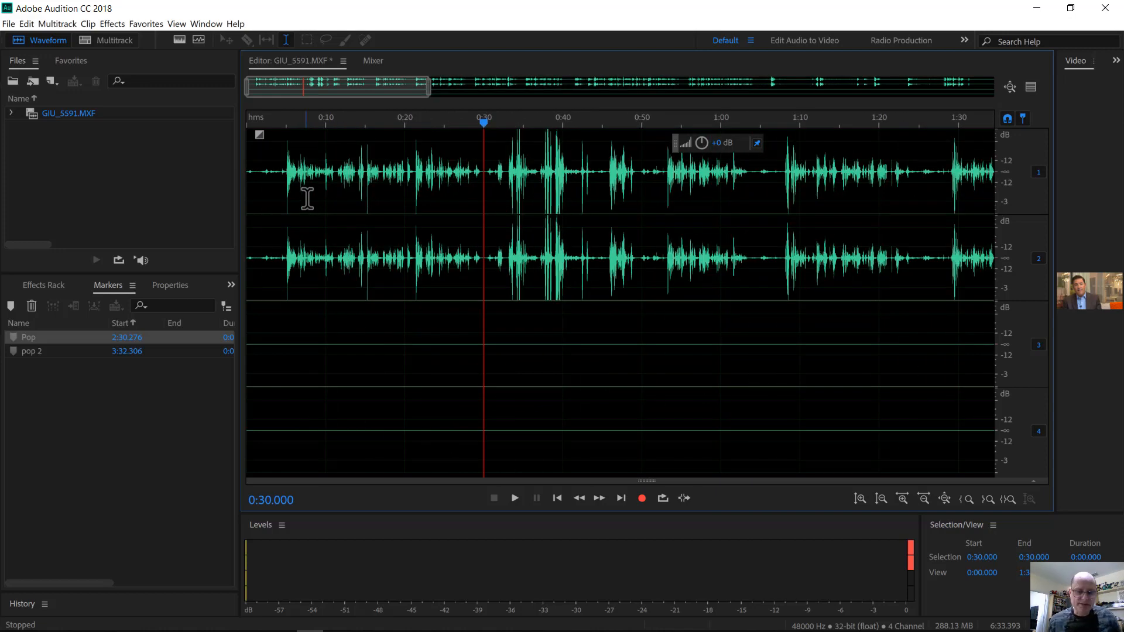
scroll(359, 187, up, 2)
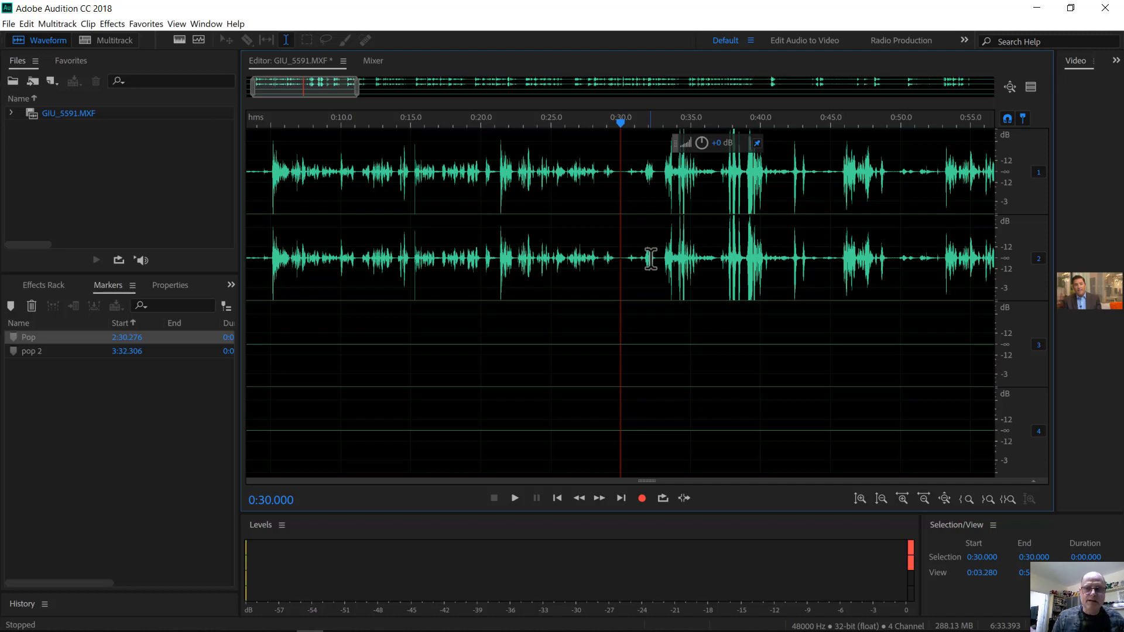
key(space)
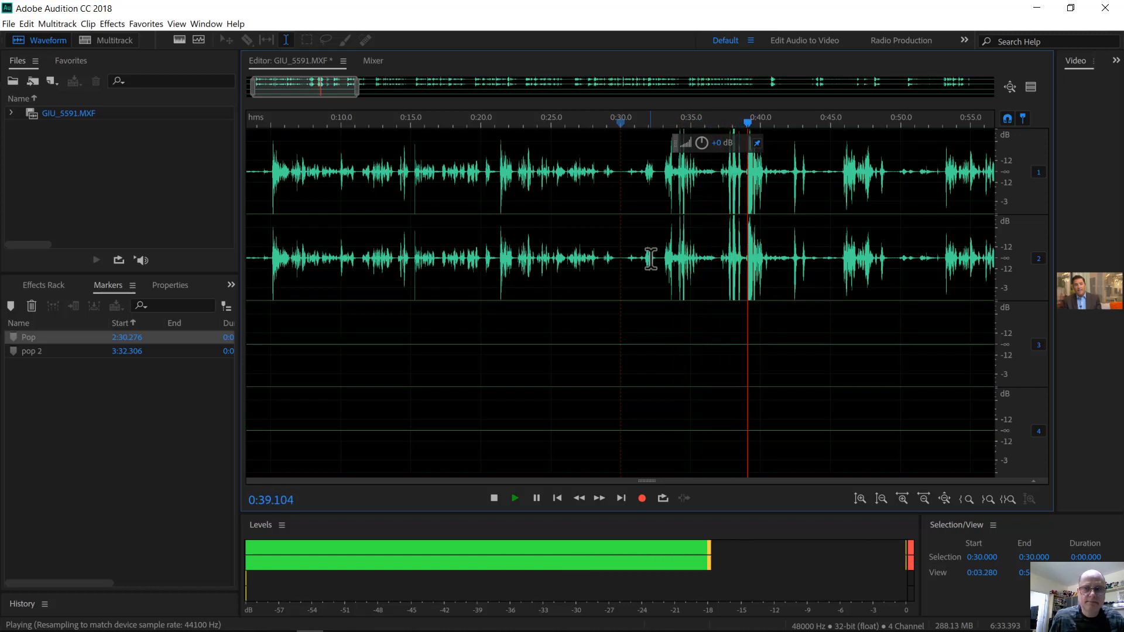
key(space)
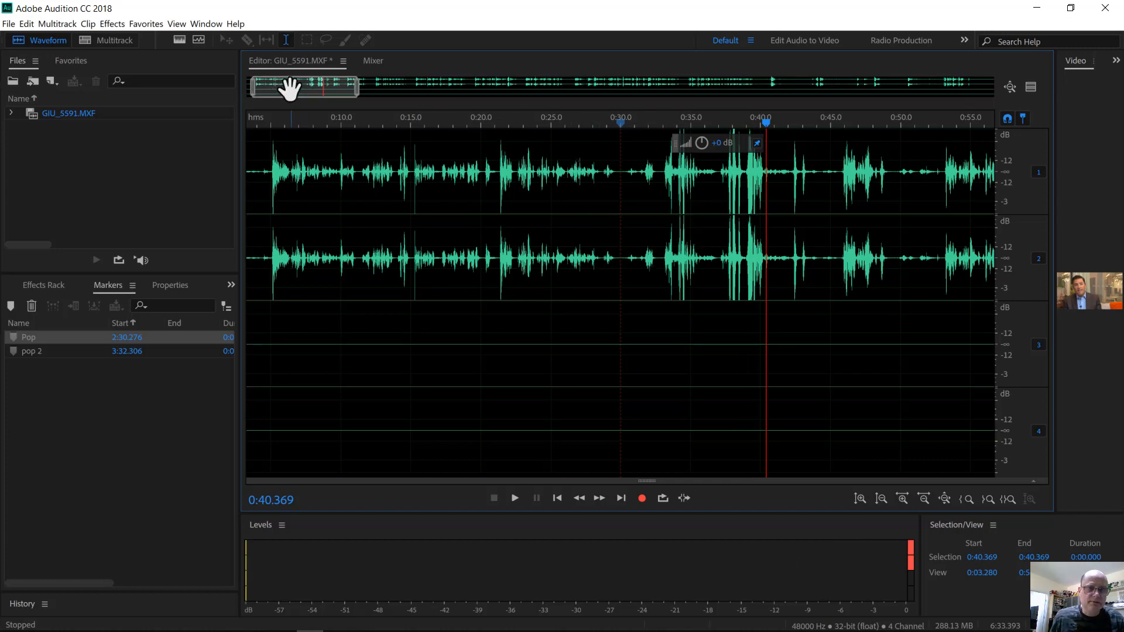
Audition the short passage starting at about 2:10.9, replaying it once to hear the pop
drag(289, 82, 476, 97)
click(642, 205)
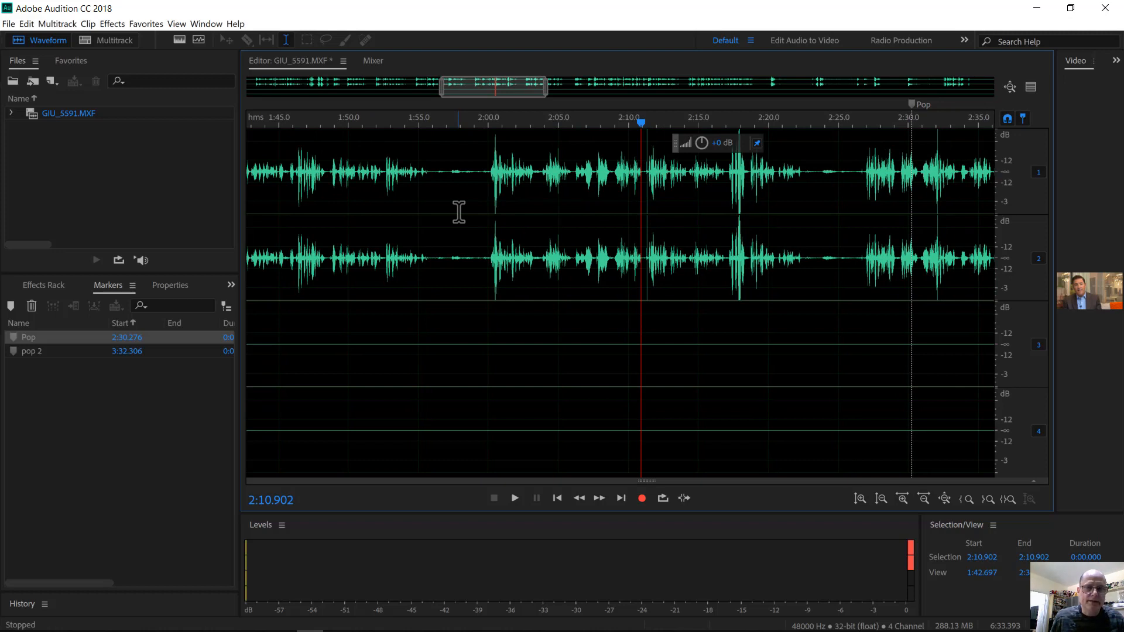
key(space)
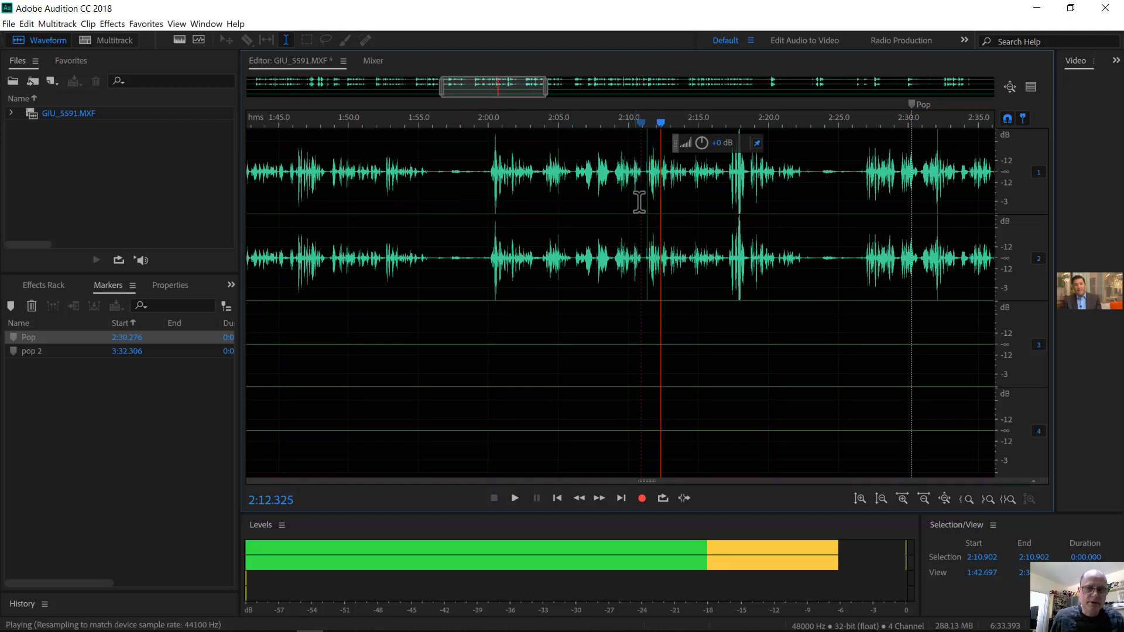
key(space)
key(space)
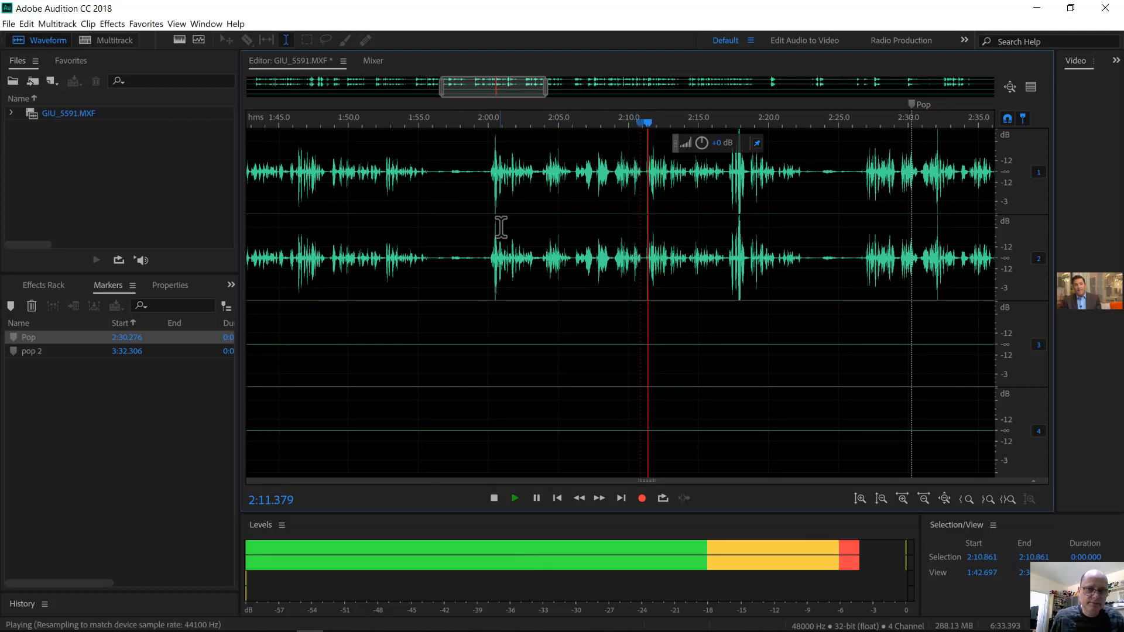
key(space)
Play closely across the thin spike near 2:11.3, starting from about 2:10.7, to pinpoint the pop
key(equal)
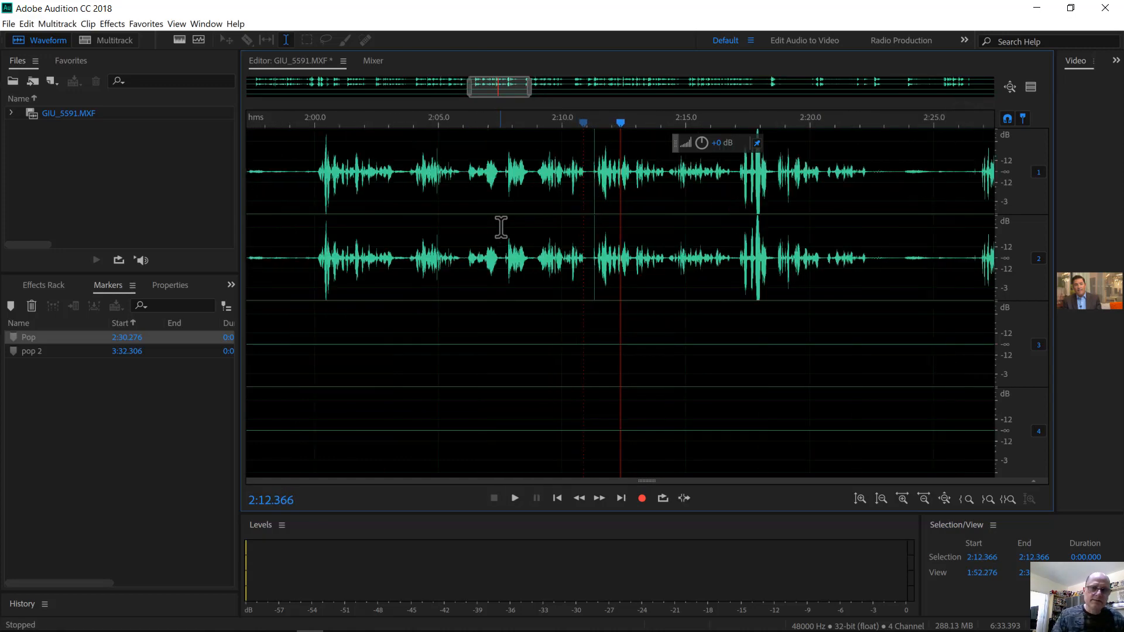
key(equal)
key(equal)
key(equal)
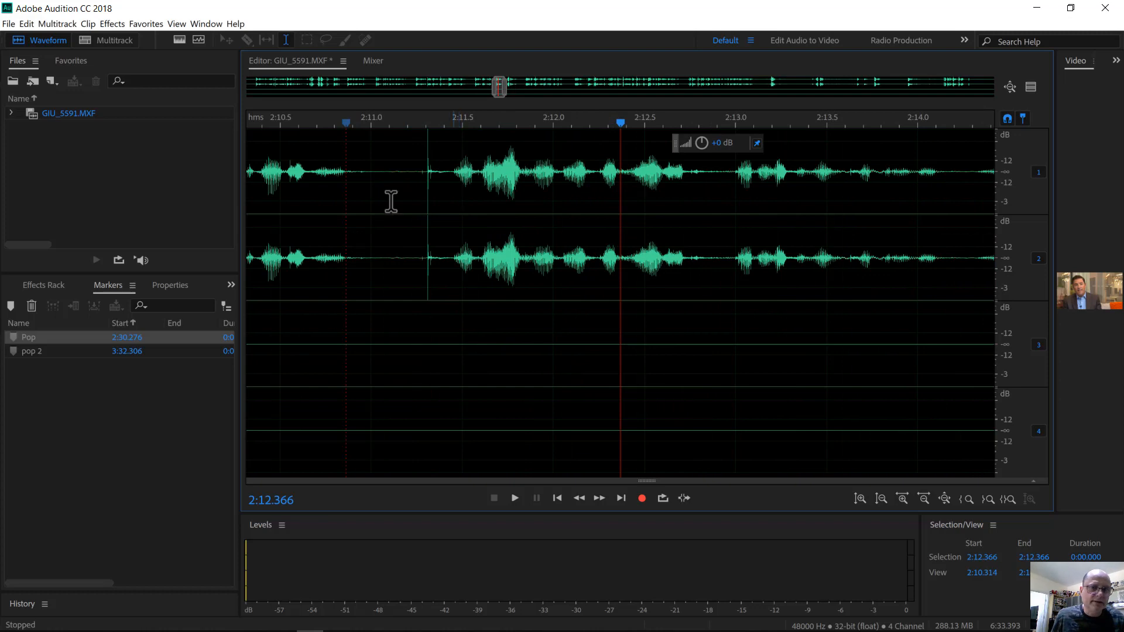
click(321, 215)
key(space)
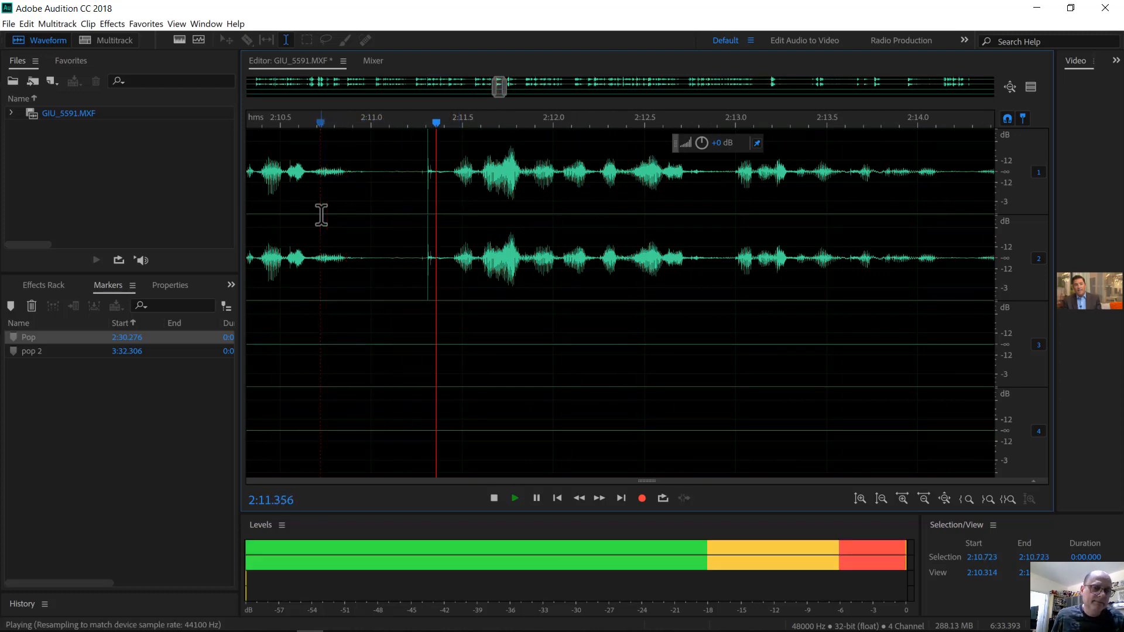
key(space)
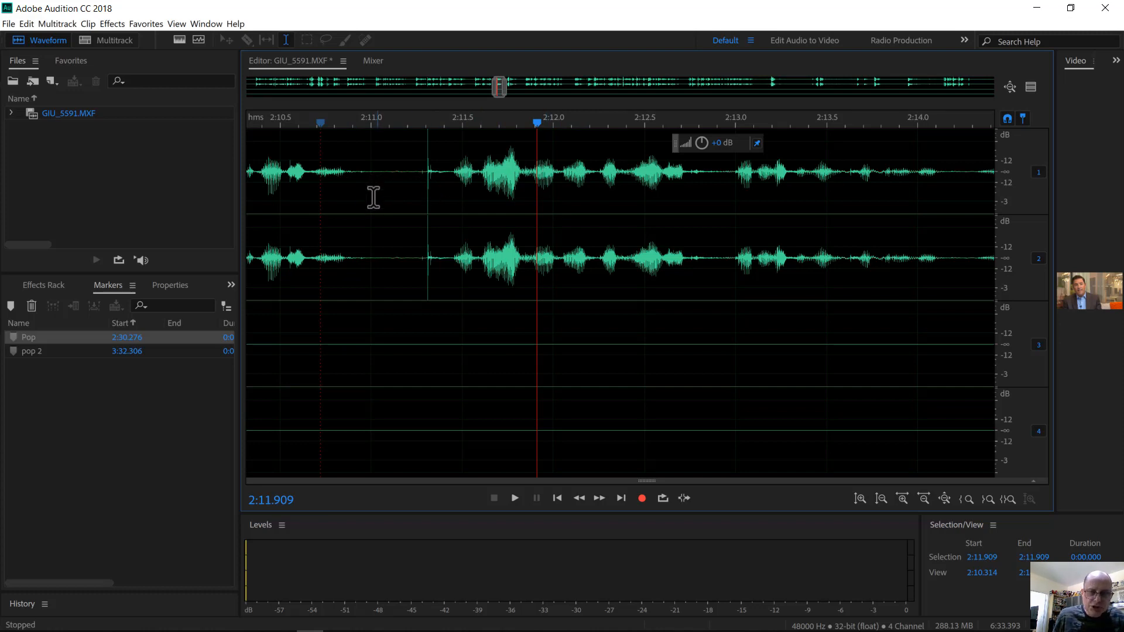
click(416, 190)
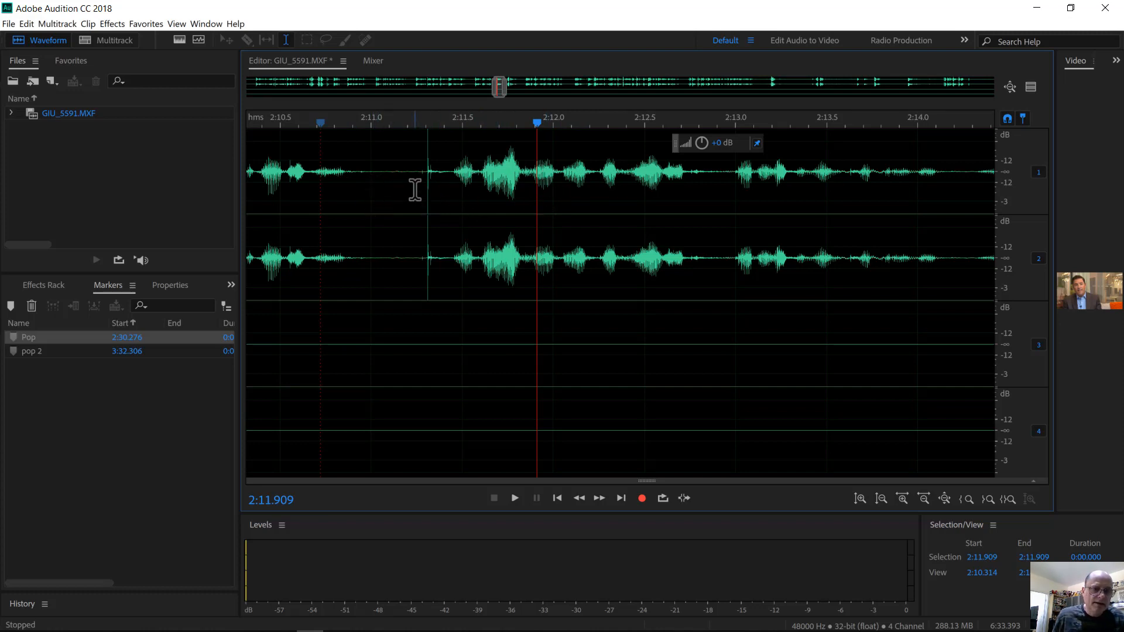
drag(422, 188, 431, 182)
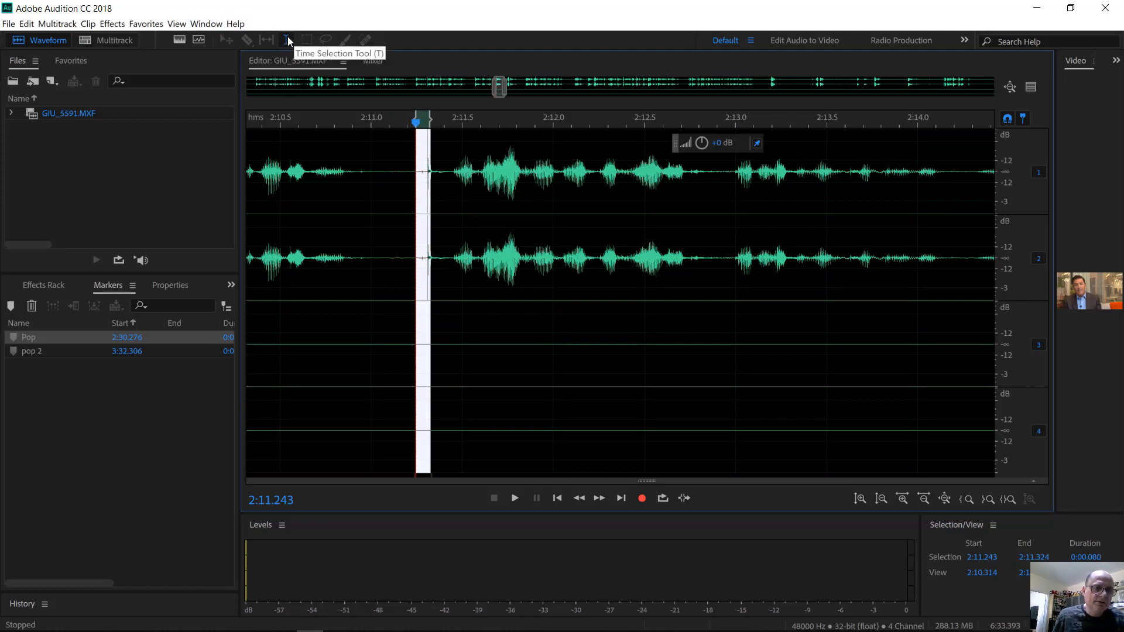
click(387, 205)
Select the pop from about 2:11.250 to 2:11.366 in the waveform and replace it with silence
click(417, 202)
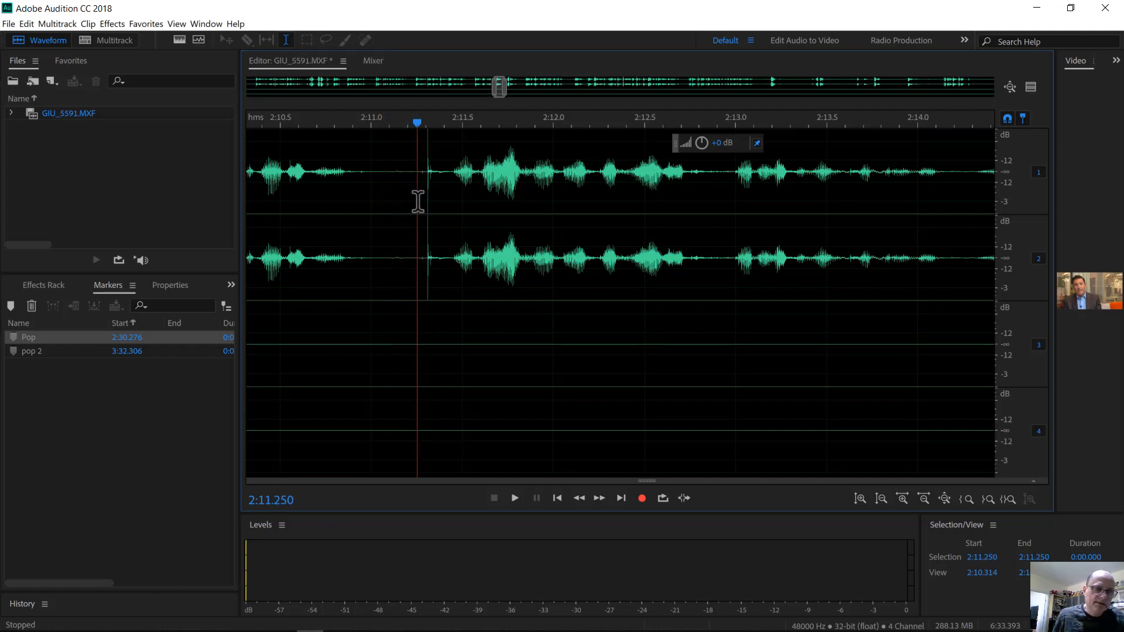
drag(417, 201, 439, 200)
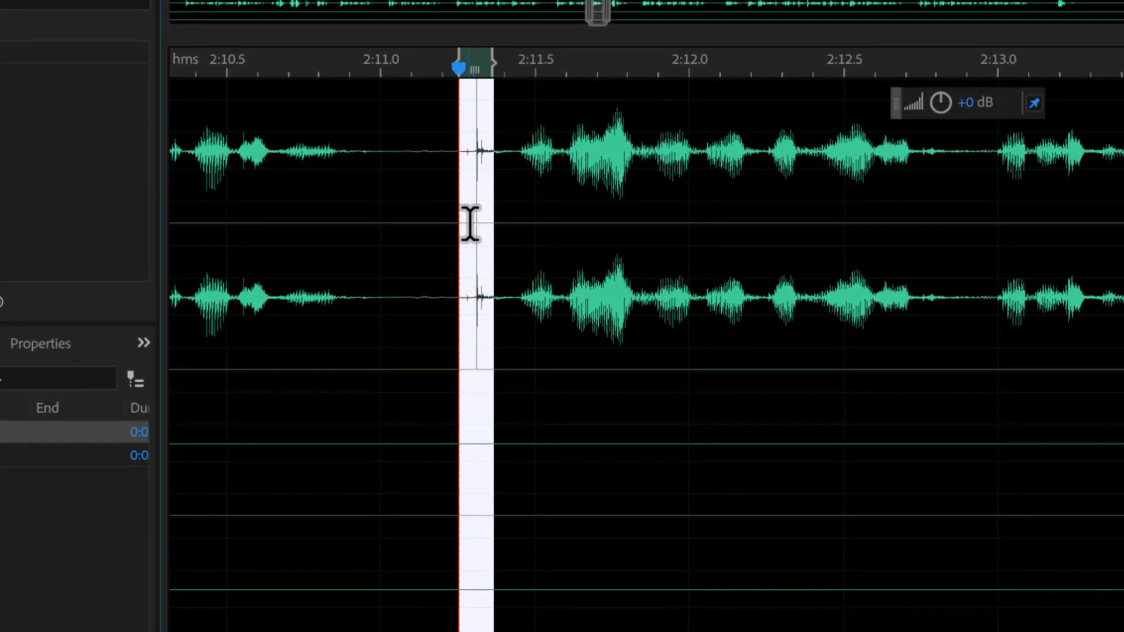
right_click(471, 223)
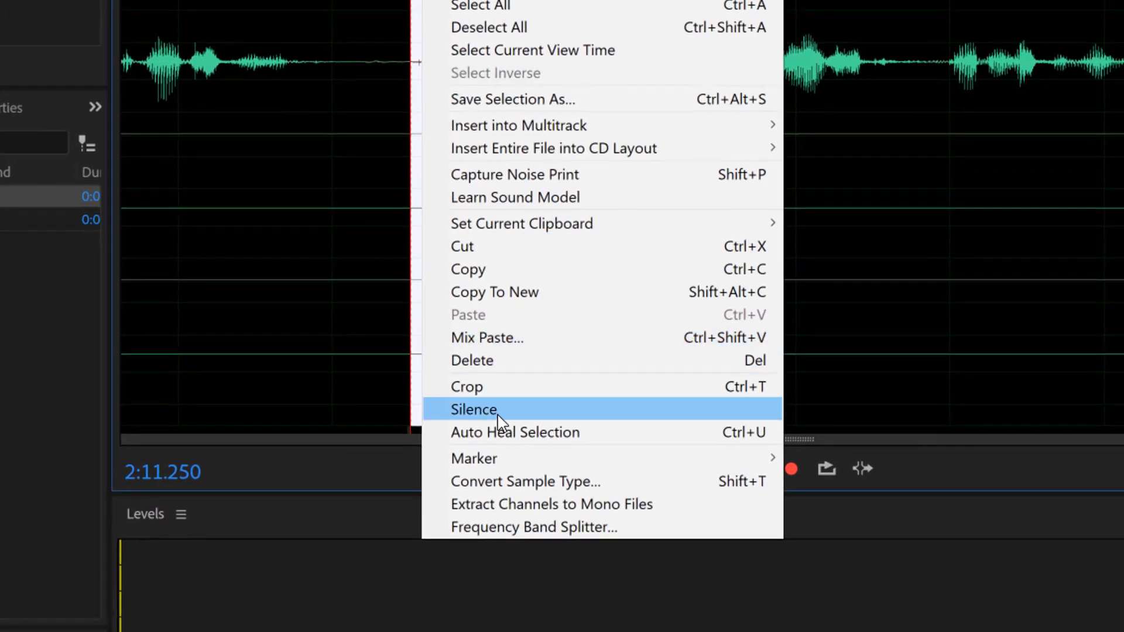
click(498, 416)
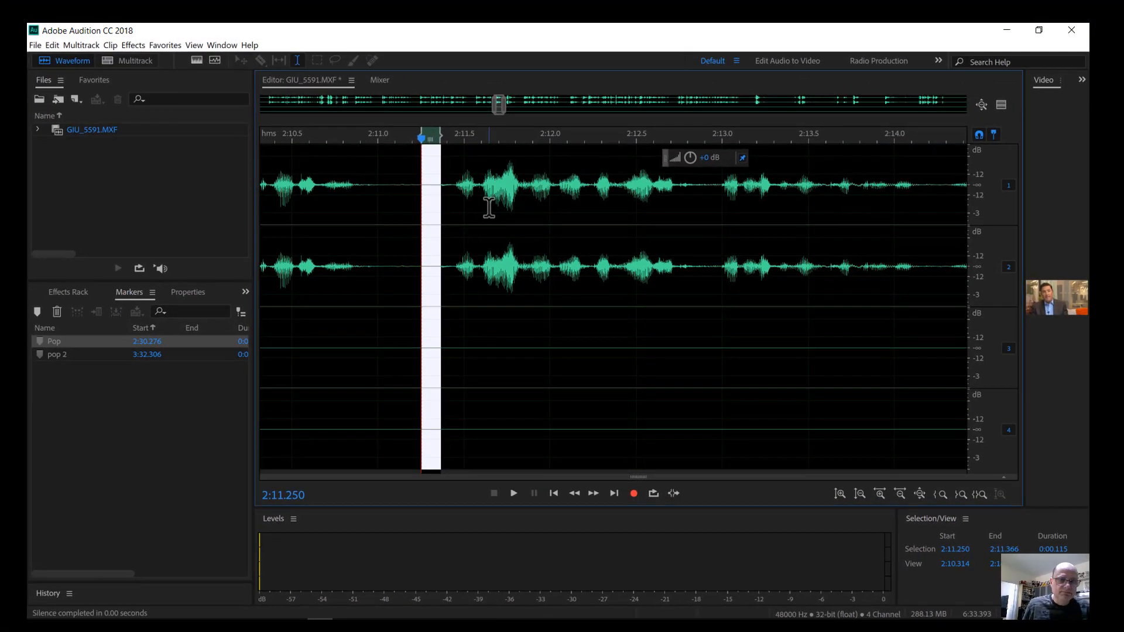
Play back the silenced passage twice, starting from about 2:10.97 and 2:10.89, to check the repair
click(374, 209)
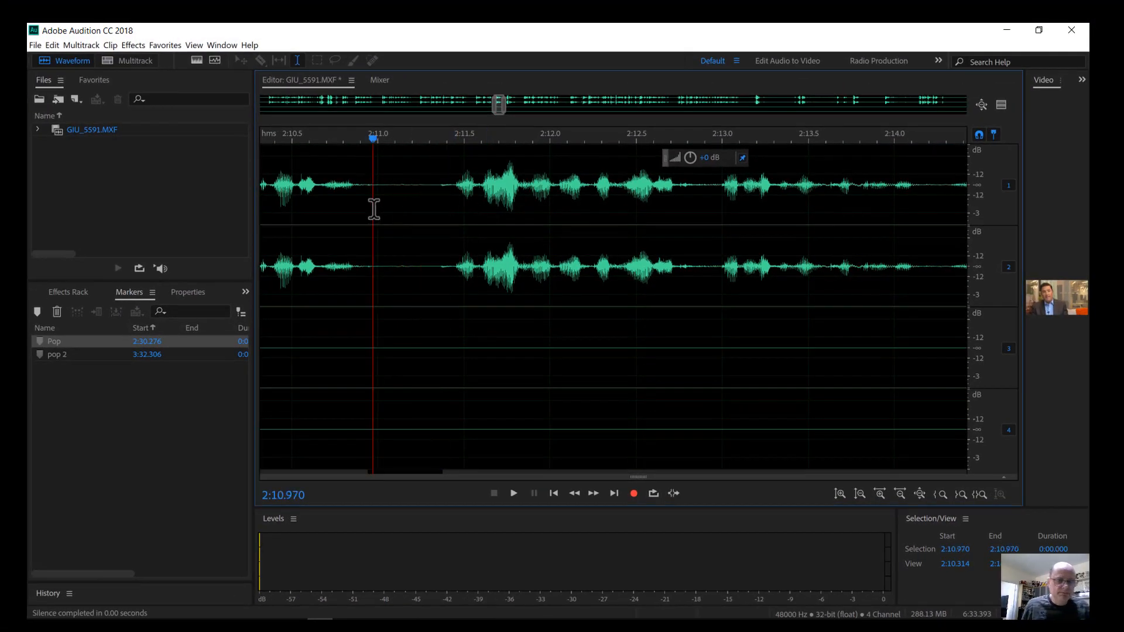
key(space)
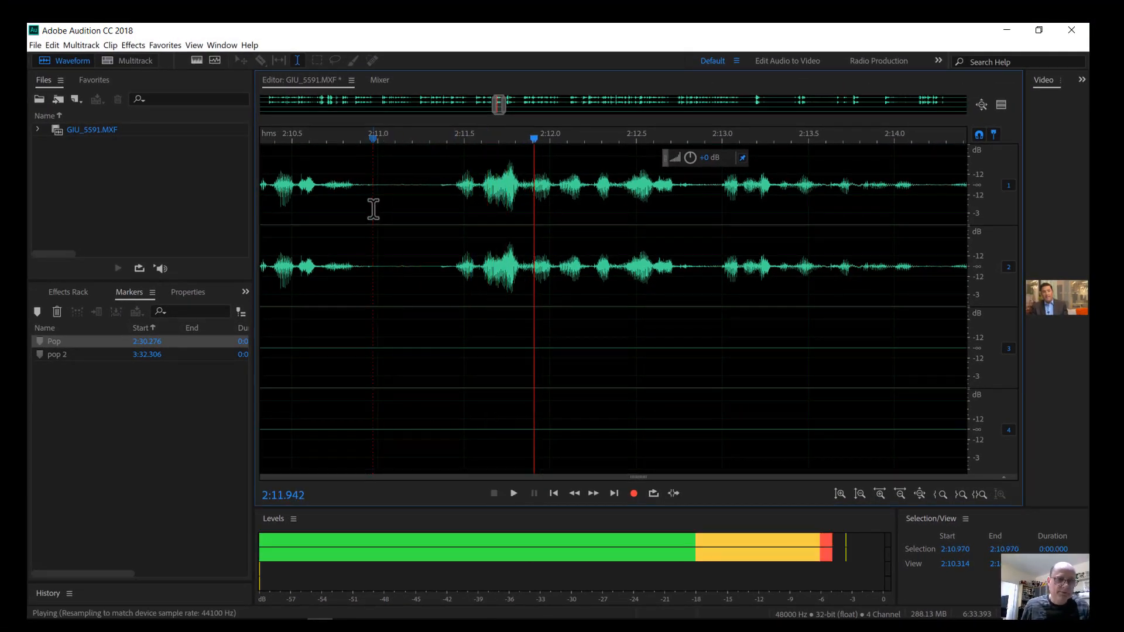
key(space)
click(359, 209)
key(space)
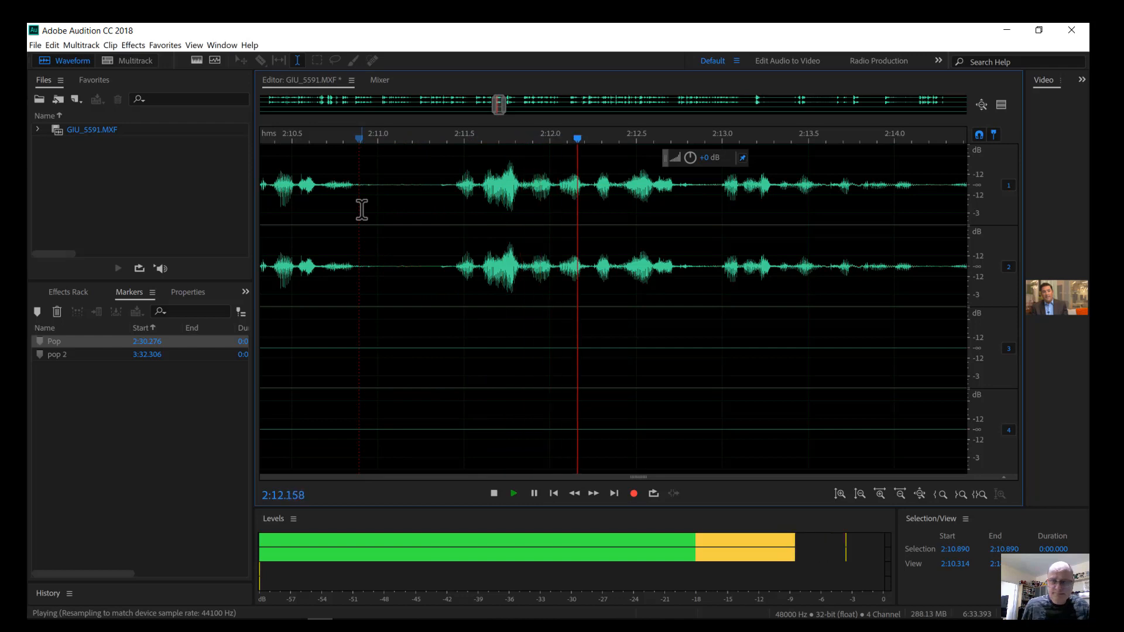
key(space)
Locate the loud pop just after 2:32.0 in the waveform and place the playhead slightly before it
drag(509, 112, 517, 113)
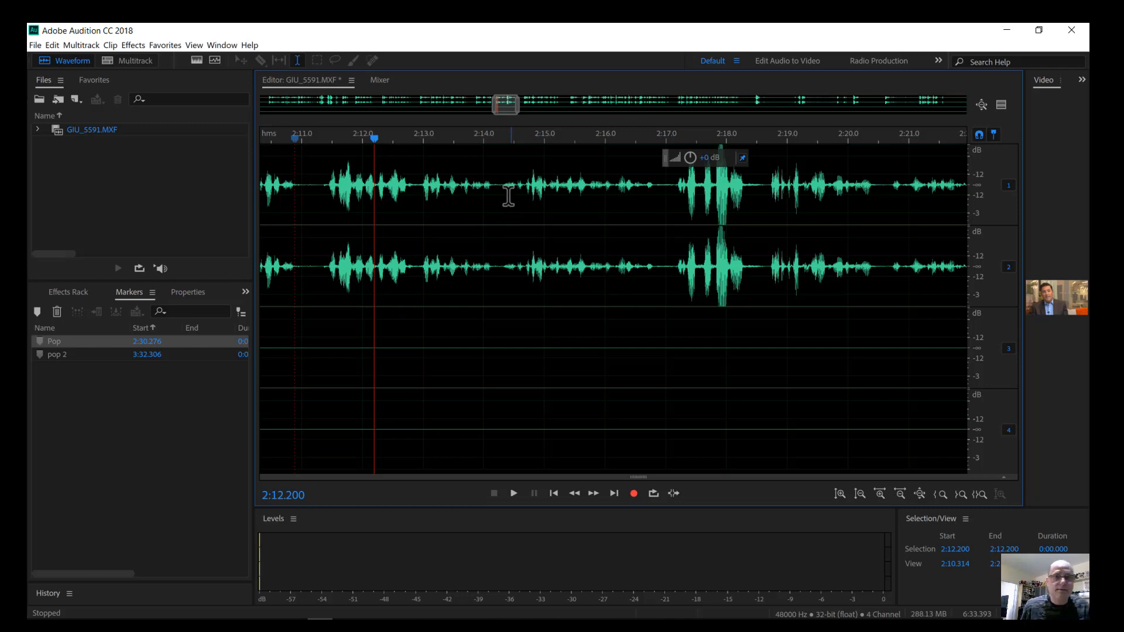
drag(506, 105, 534, 104)
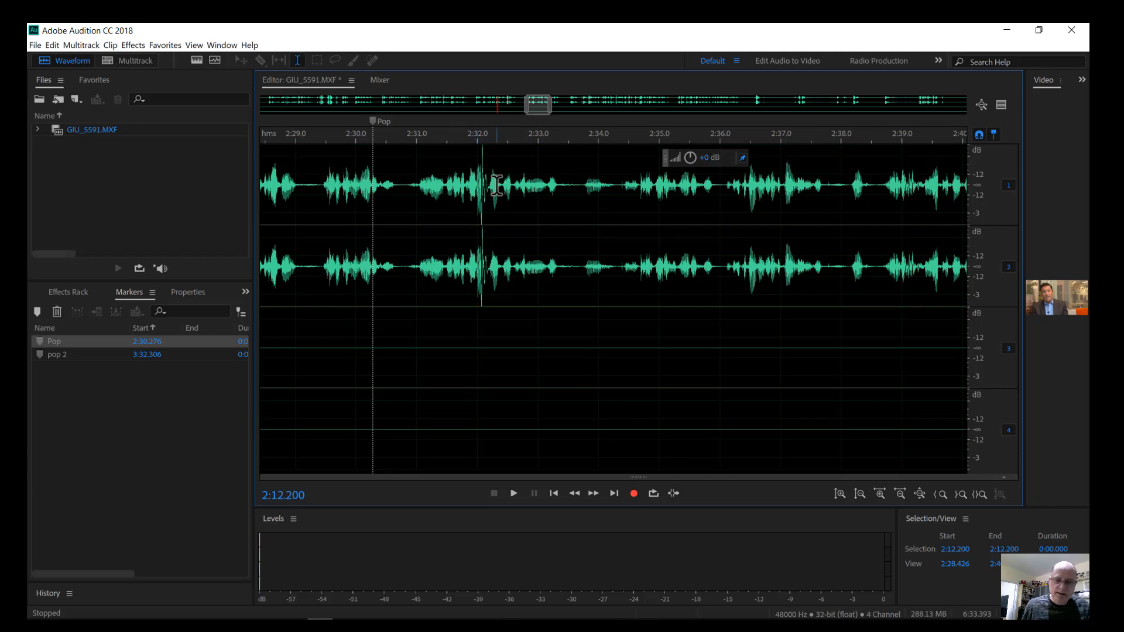
scroll(497, 185, up, 4)
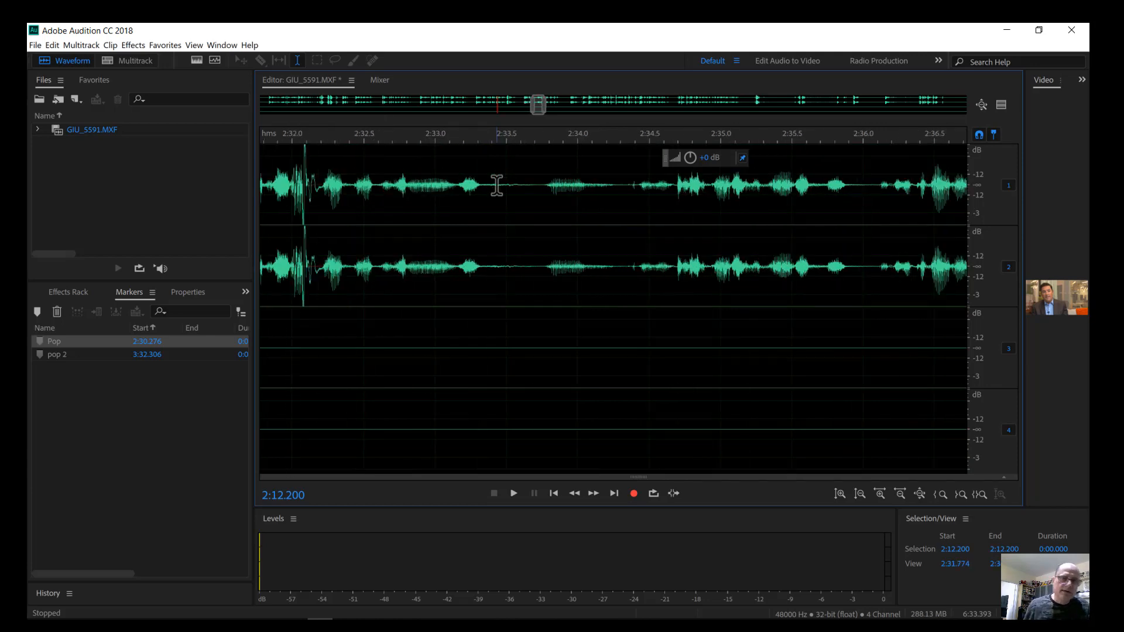
drag(536, 105, 532, 113)
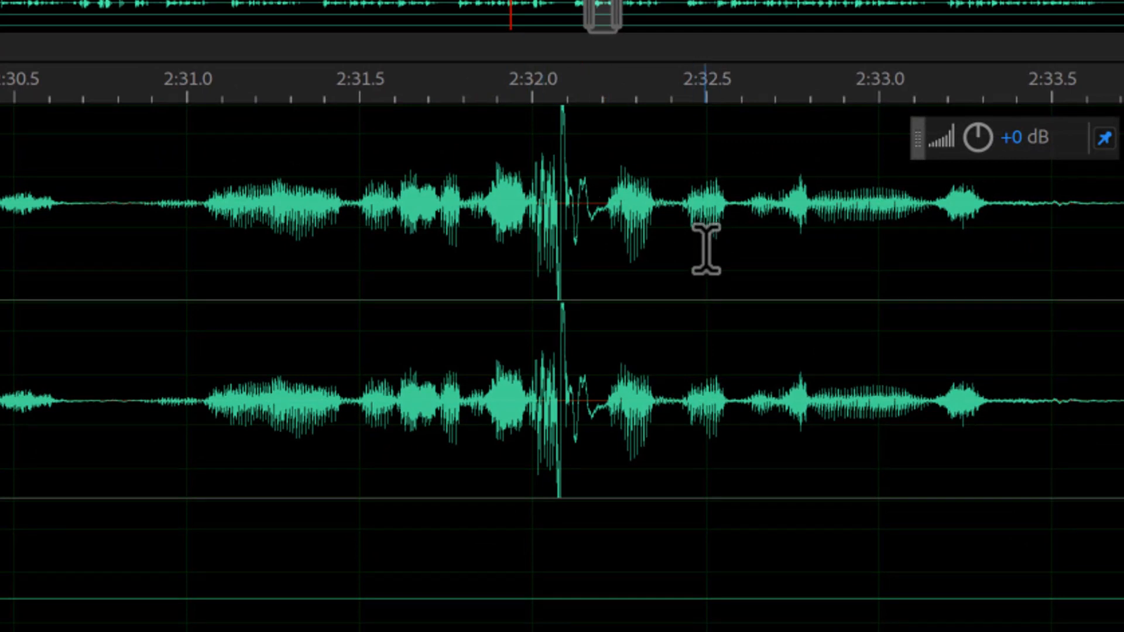
click(519, 237)
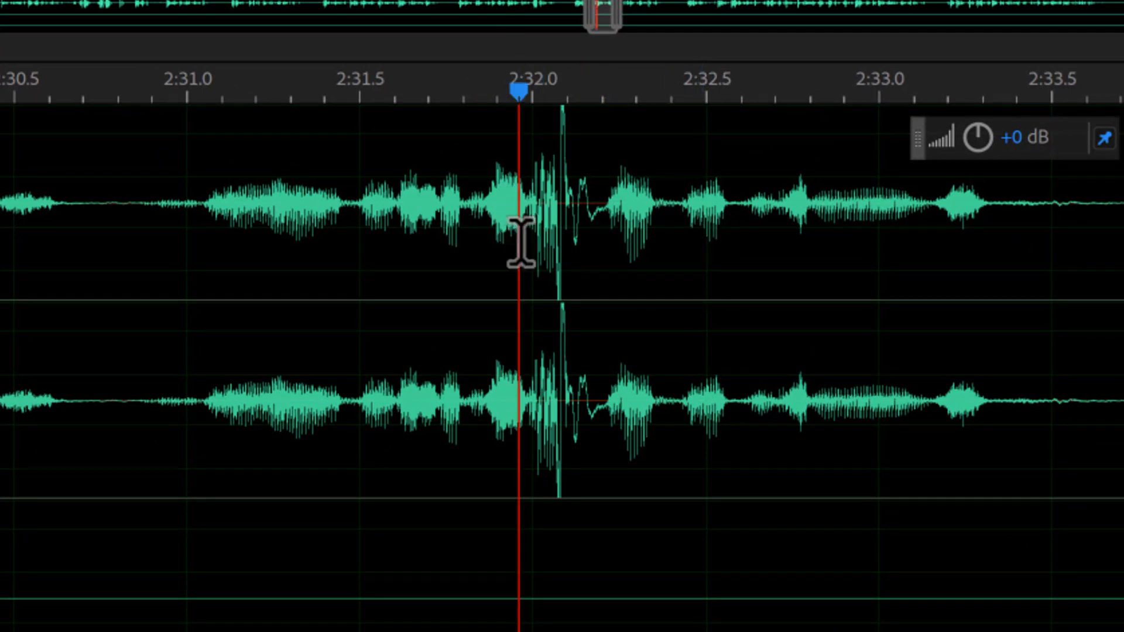
scroll(667, 112, up, 2)
scroll(666, 111, up, 1)
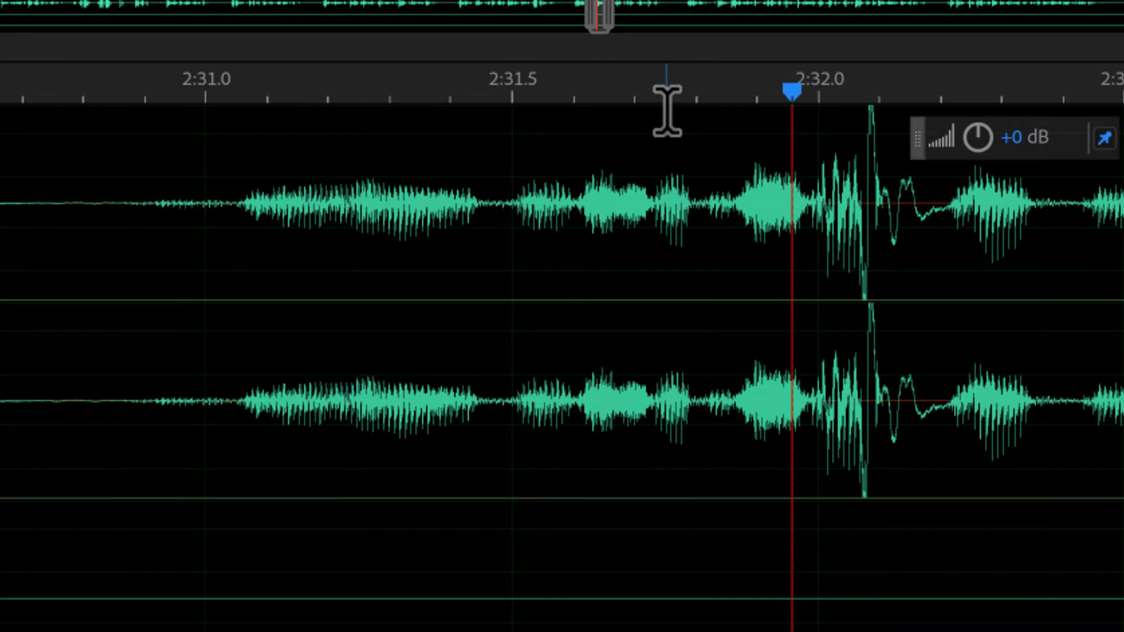
Audition the speech from about 2:31.0 through the pop just after 2:32.0, replaying it several times
click(182, 256)
key(space)
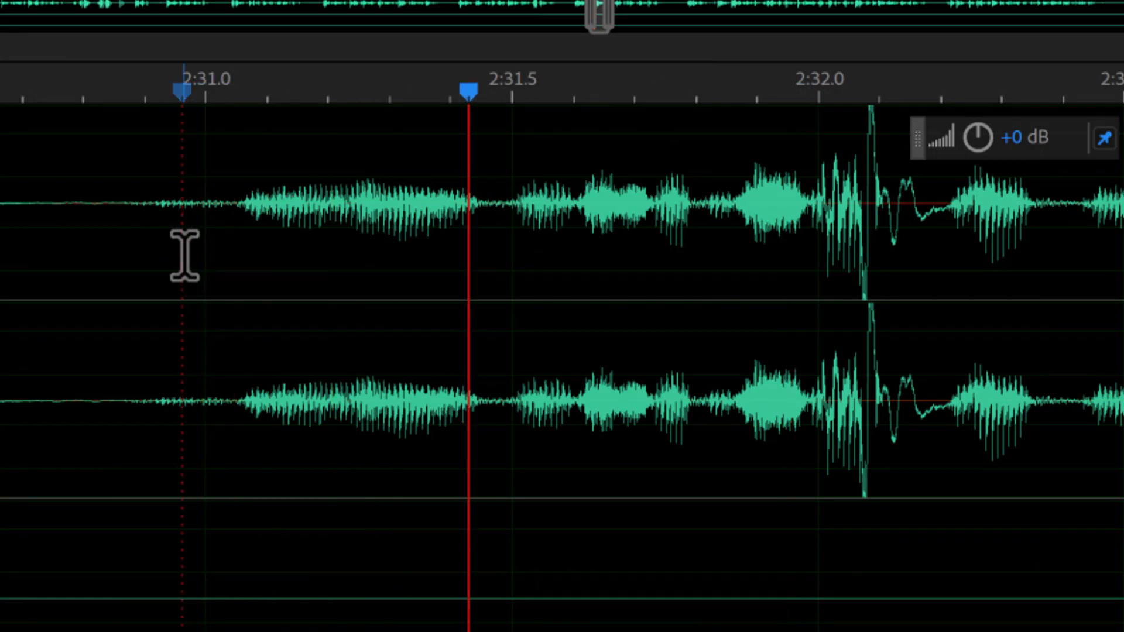
key(space)
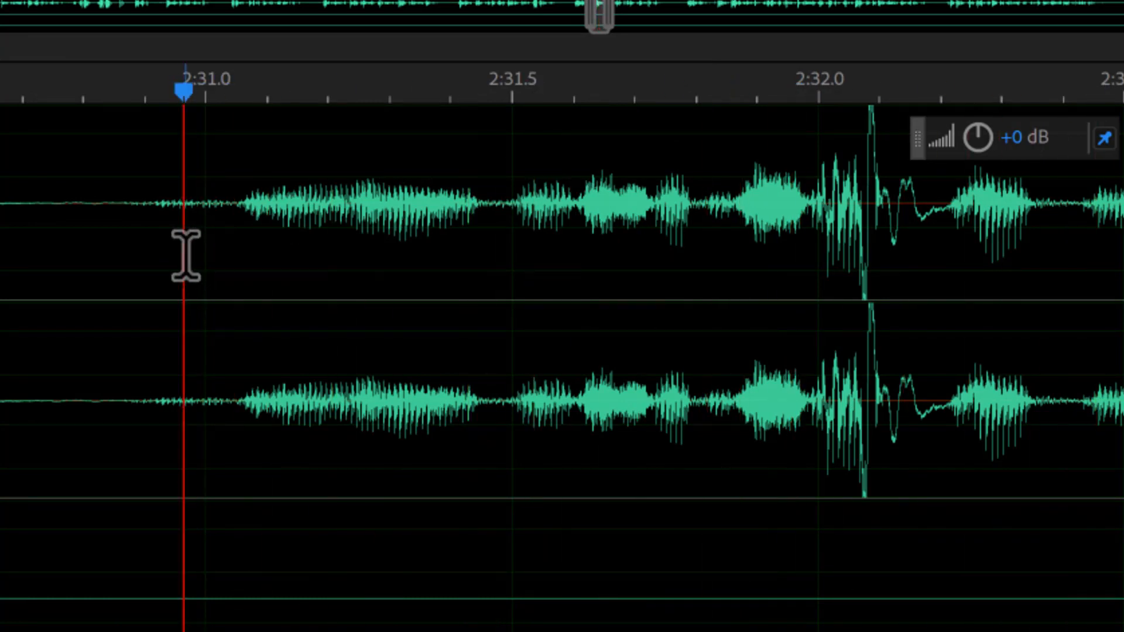
key(space)
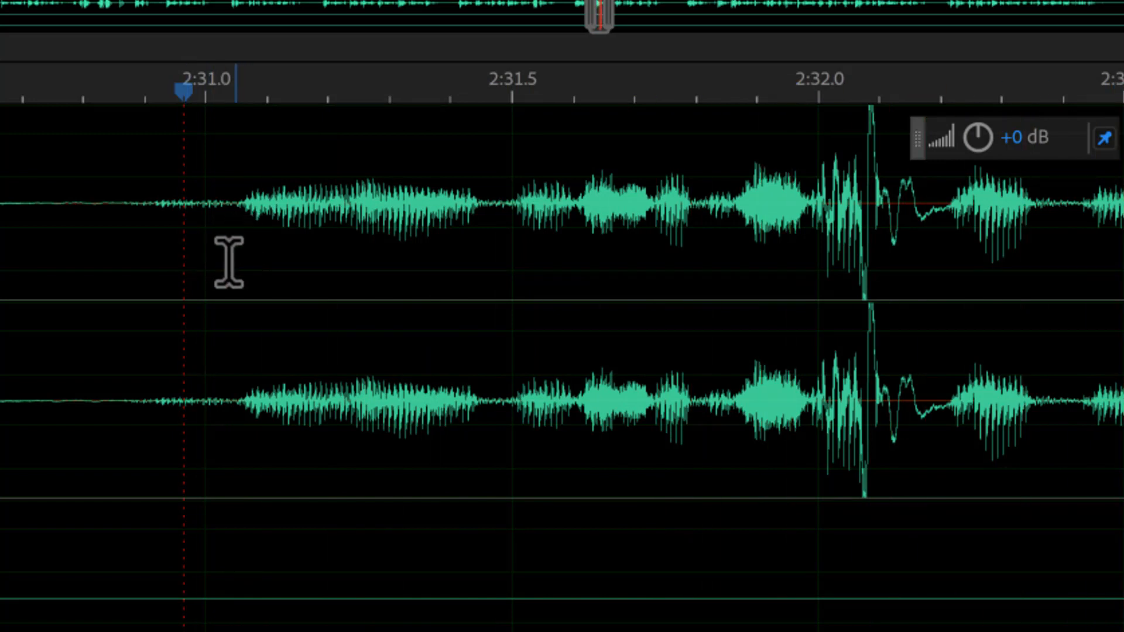
click(216, 277)
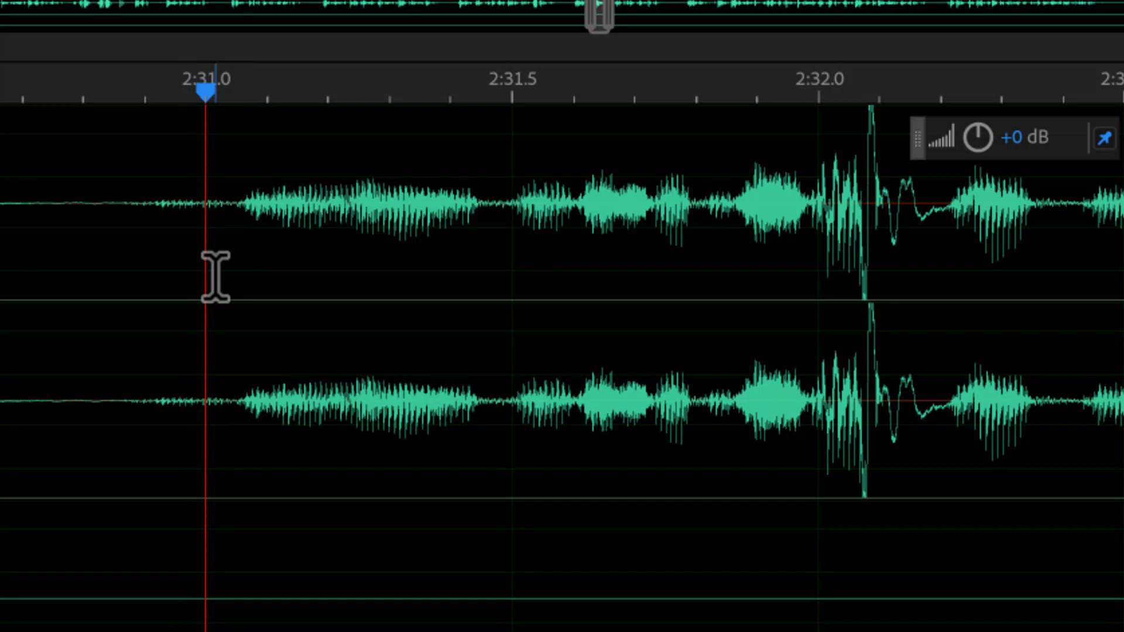
key(space)
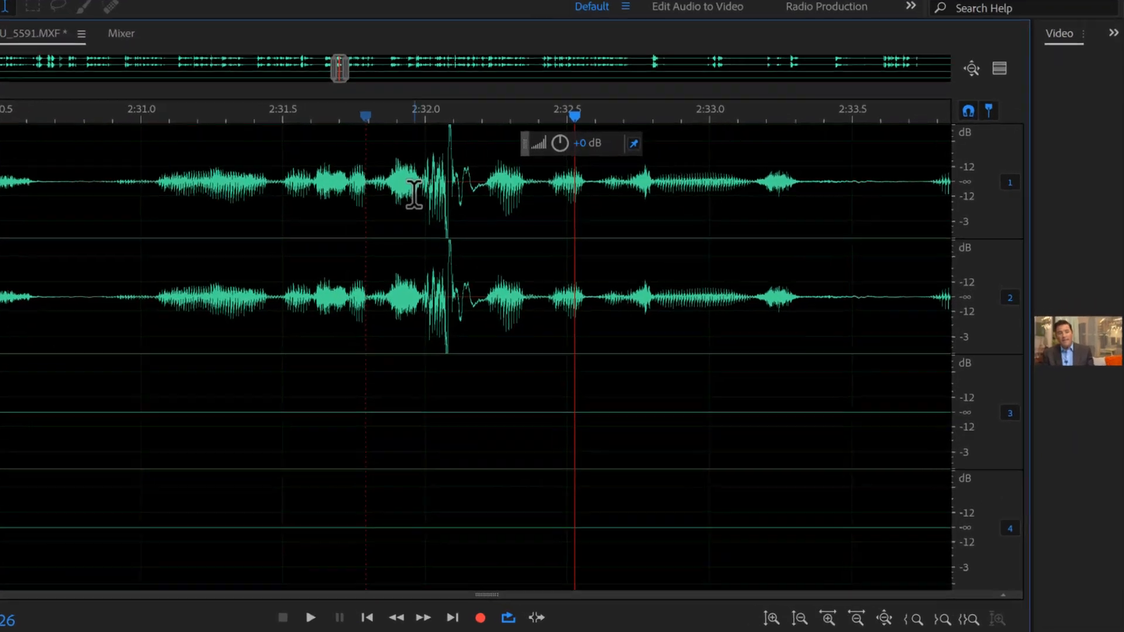
Select the pop from about 2:31.95 to 2:32.25 in the waveform and open the FFT Filter effect for it
drag(594, 195, 617, 196)
drag(397, 199, 449, 204)
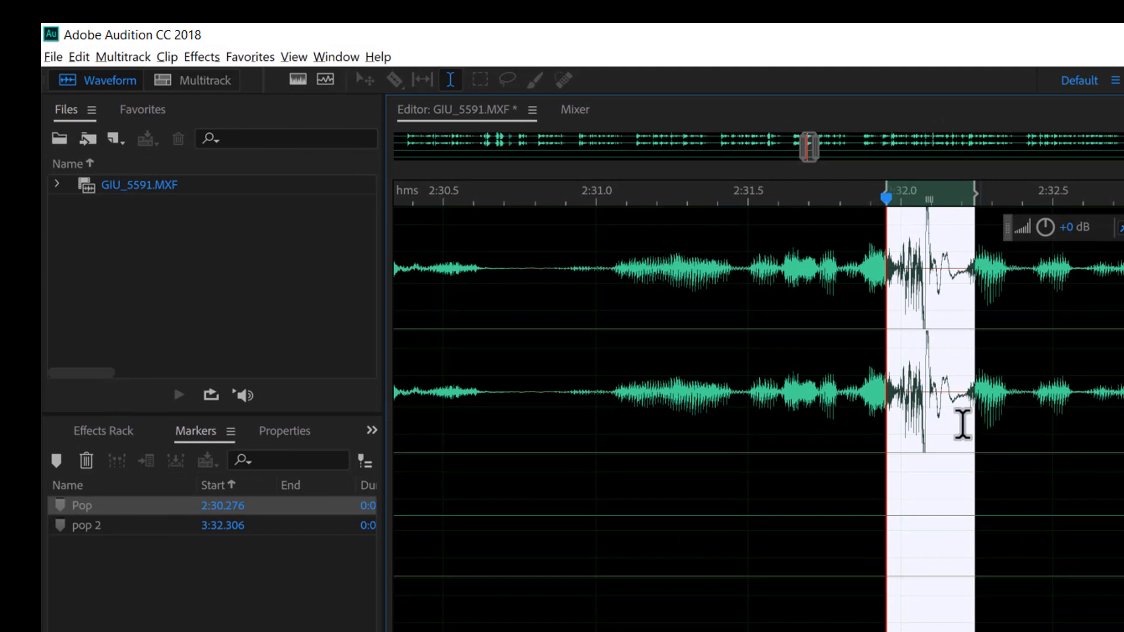
click(204, 57)
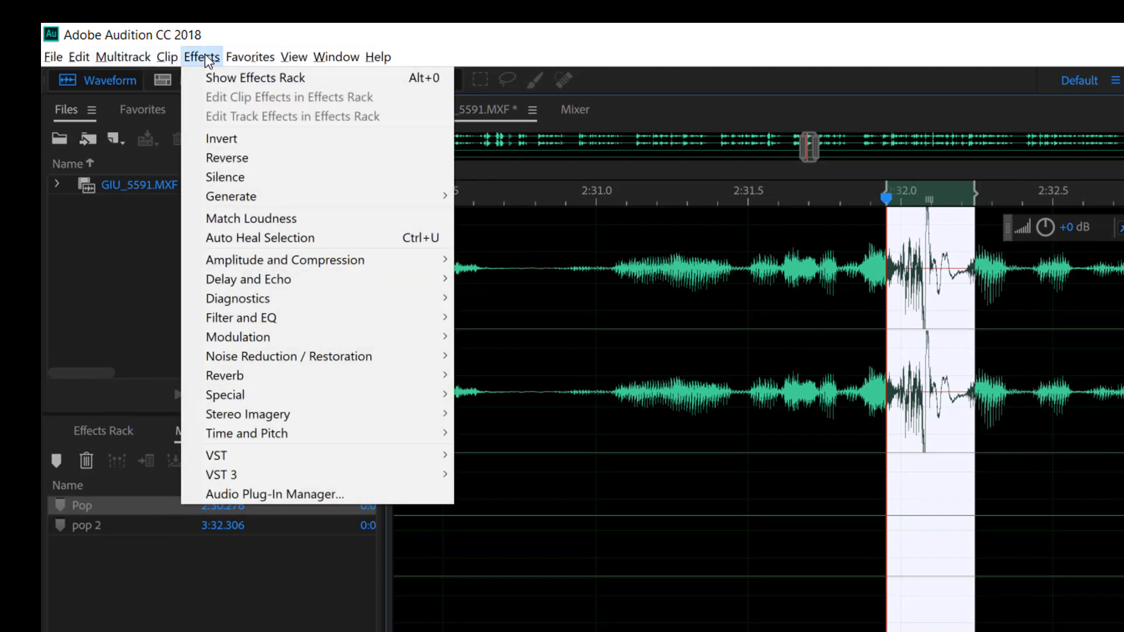
mouse_move(247, 319)
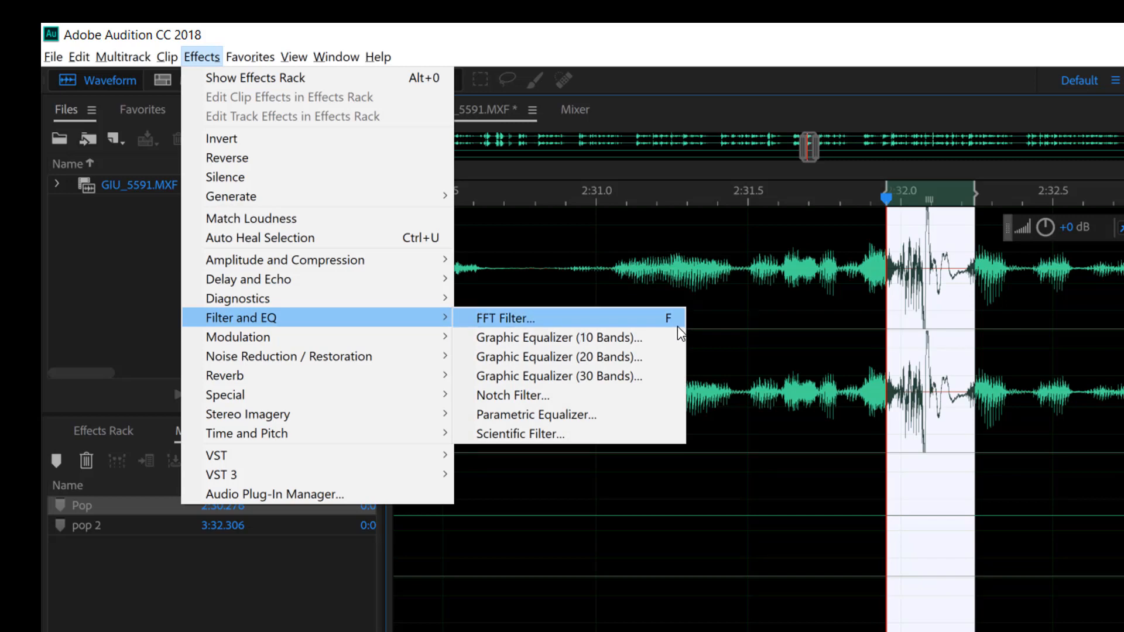
click(527, 318)
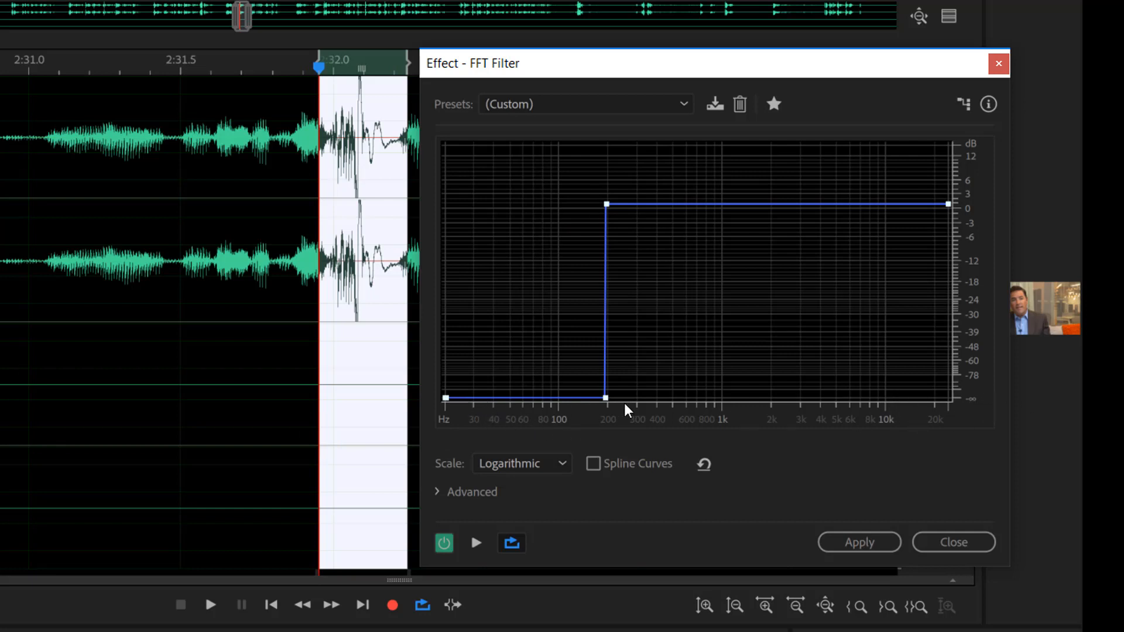
Check the filter curve's lower cutoff point near 190 Hz and preview the filtered pop twice
mouse_move(606, 400)
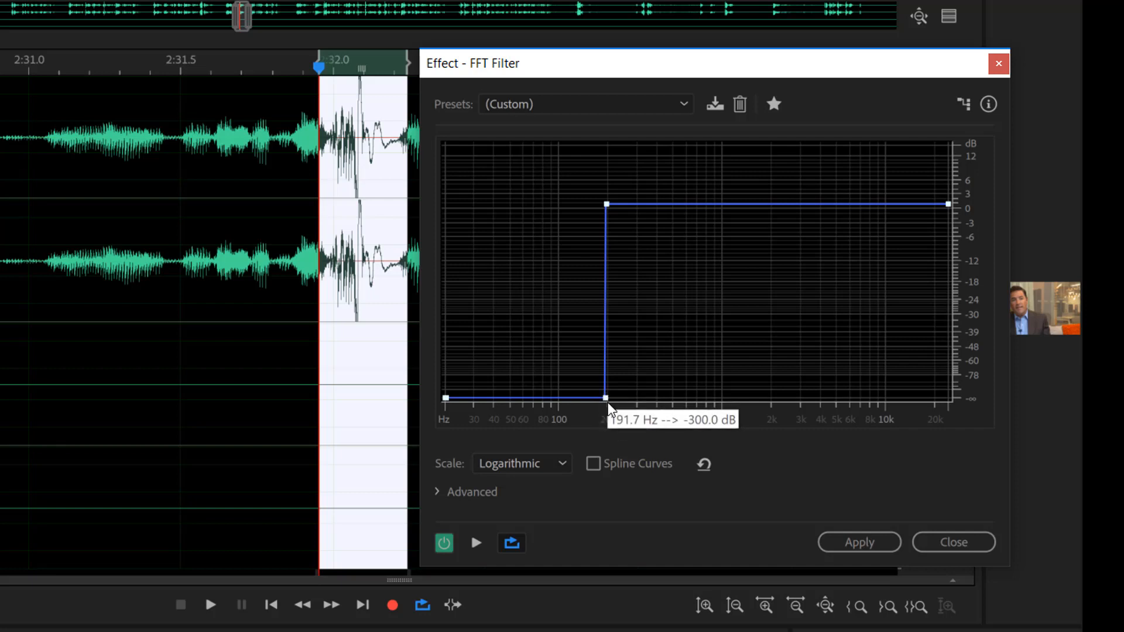
mouse_move(606, 398)
mouse_down()
mouse_move(552, 376)
mouse_move(512, 337)
mouse_move(550, 317)
mouse_move(574, 334)
mouse_move(605, 398)
mouse_up()
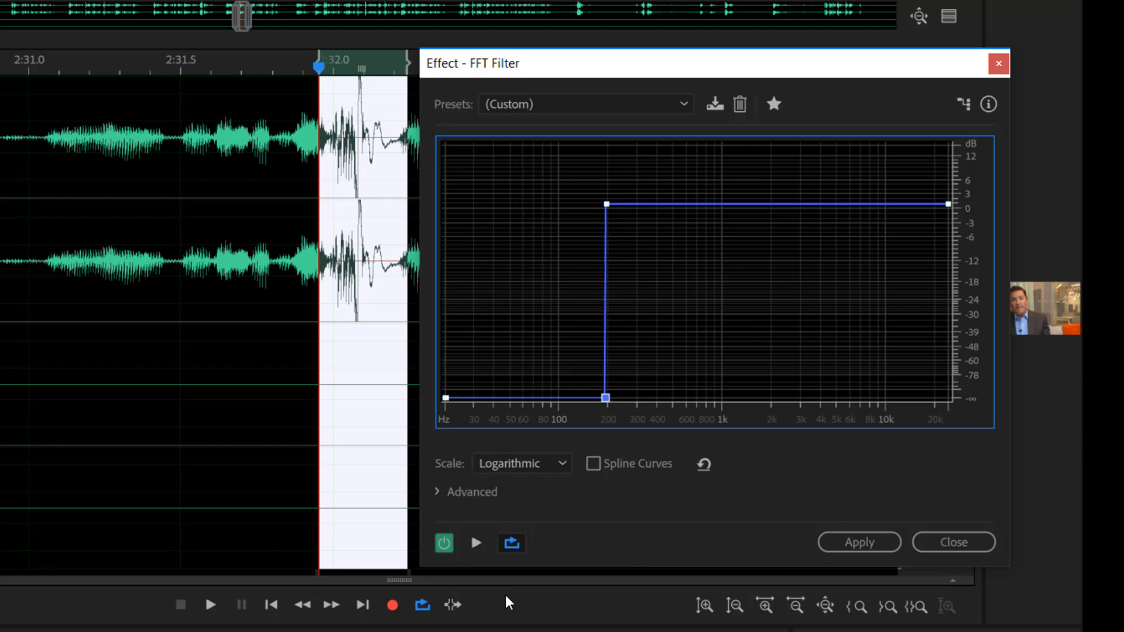
click(476, 544)
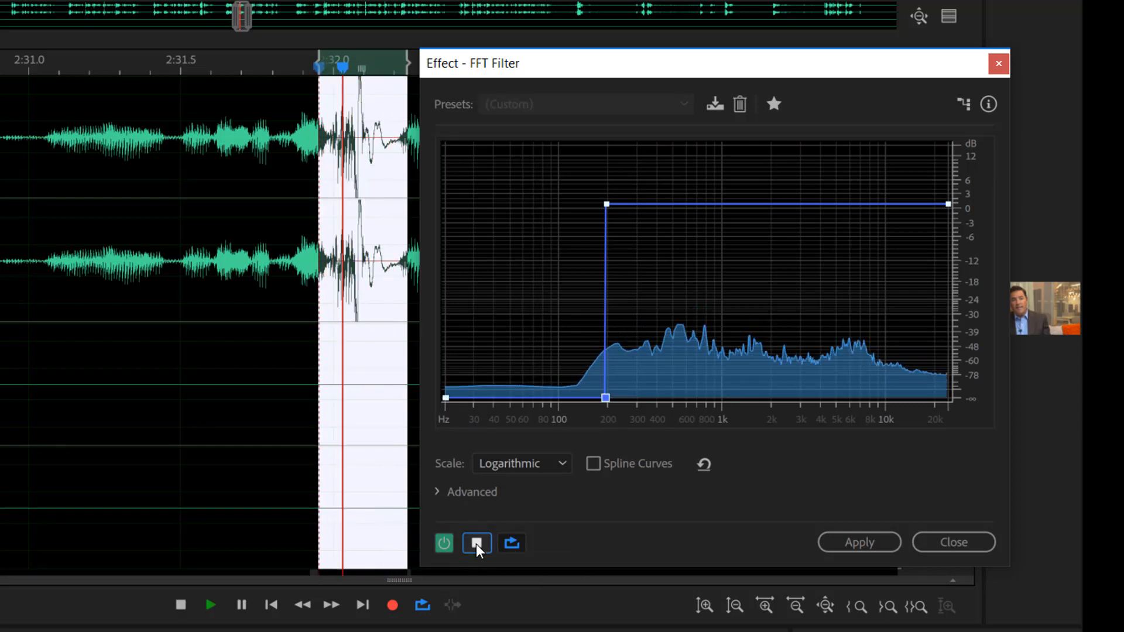
click(477, 548)
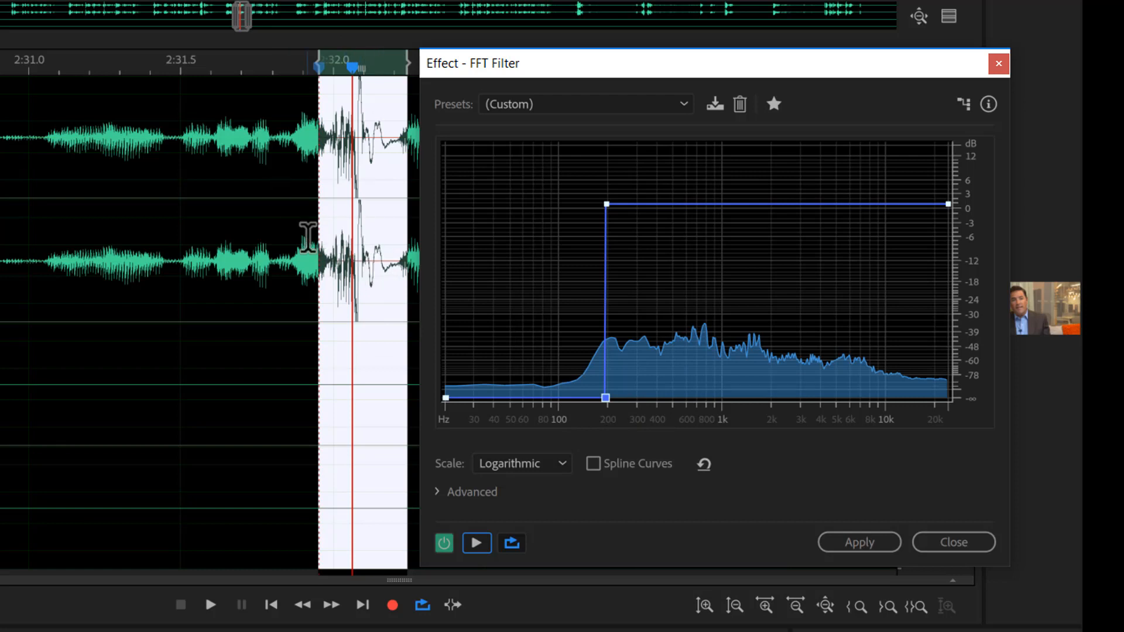
click(478, 546)
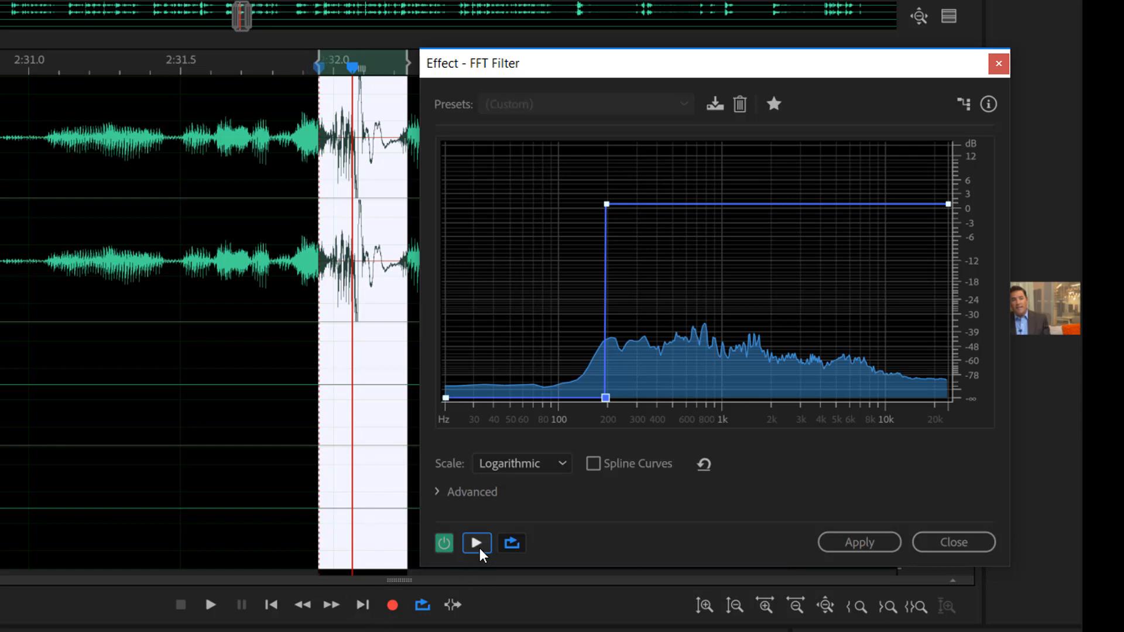
click(477, 545)
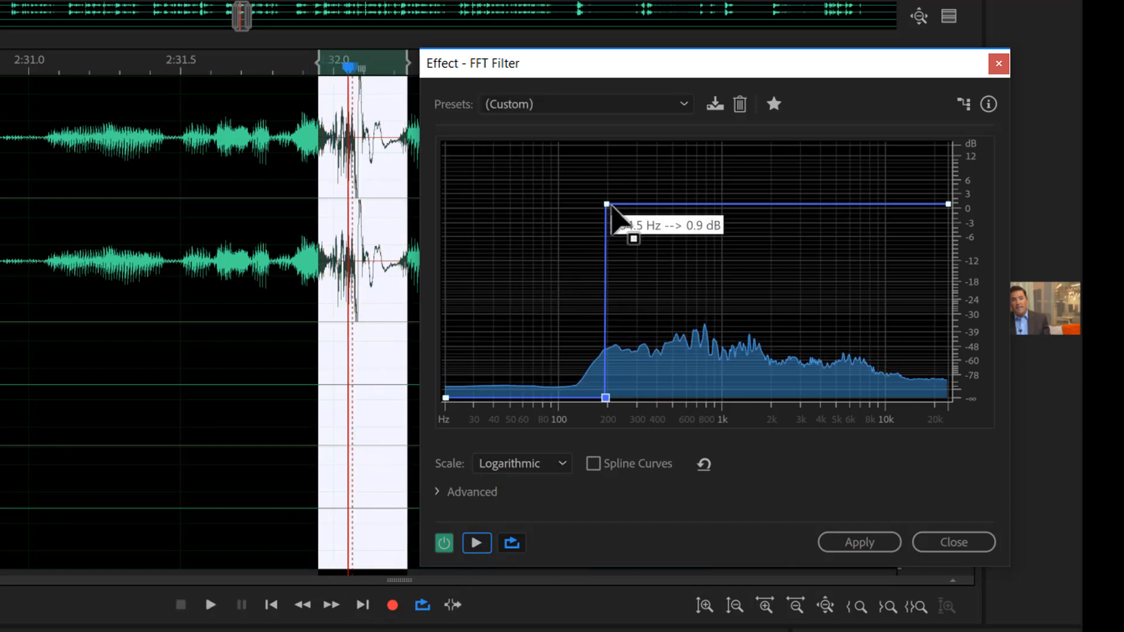
Raise the filter curve's upper point to about 450 Hz at 0.9 dB and preview the filtered pop
drag(613, 207, 666, 204)
key(Delete)
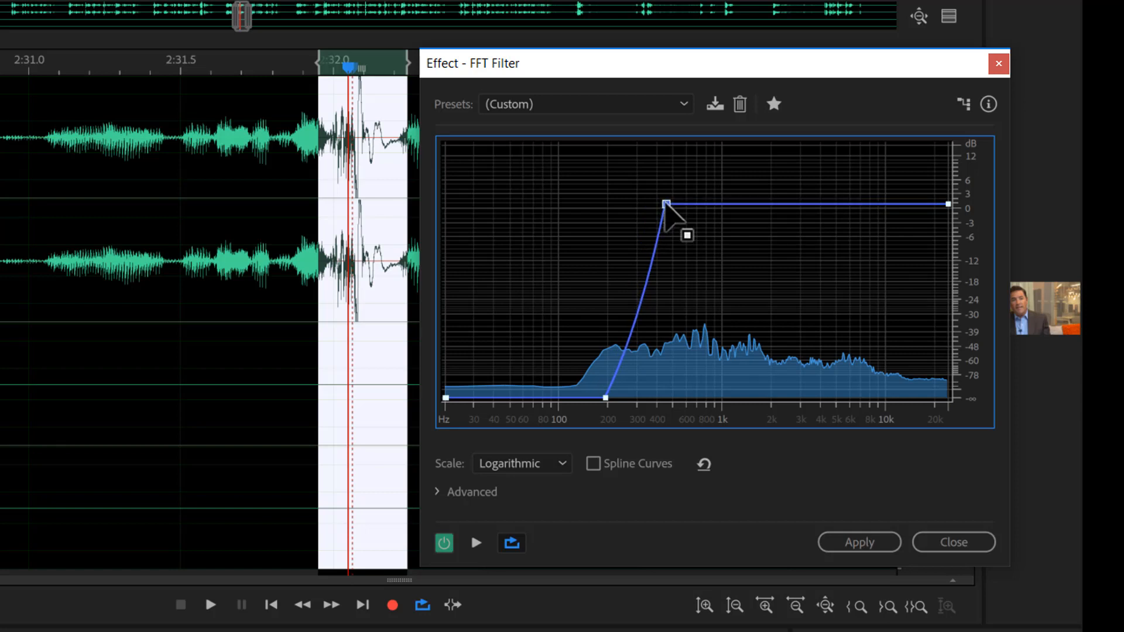
click(478, 547)
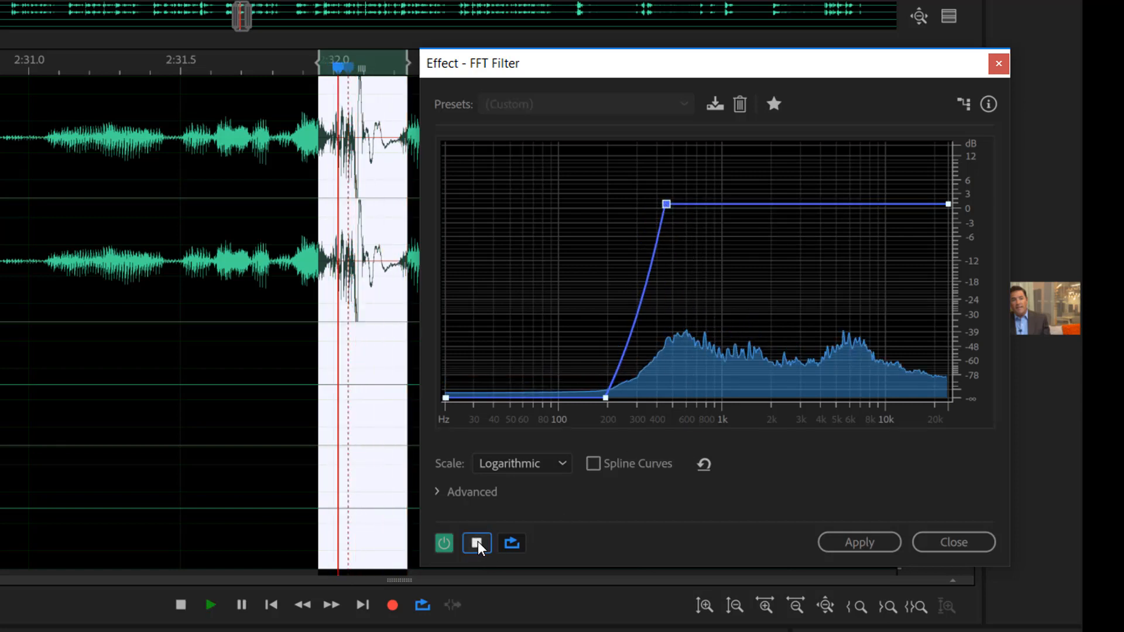
click(477, 544)
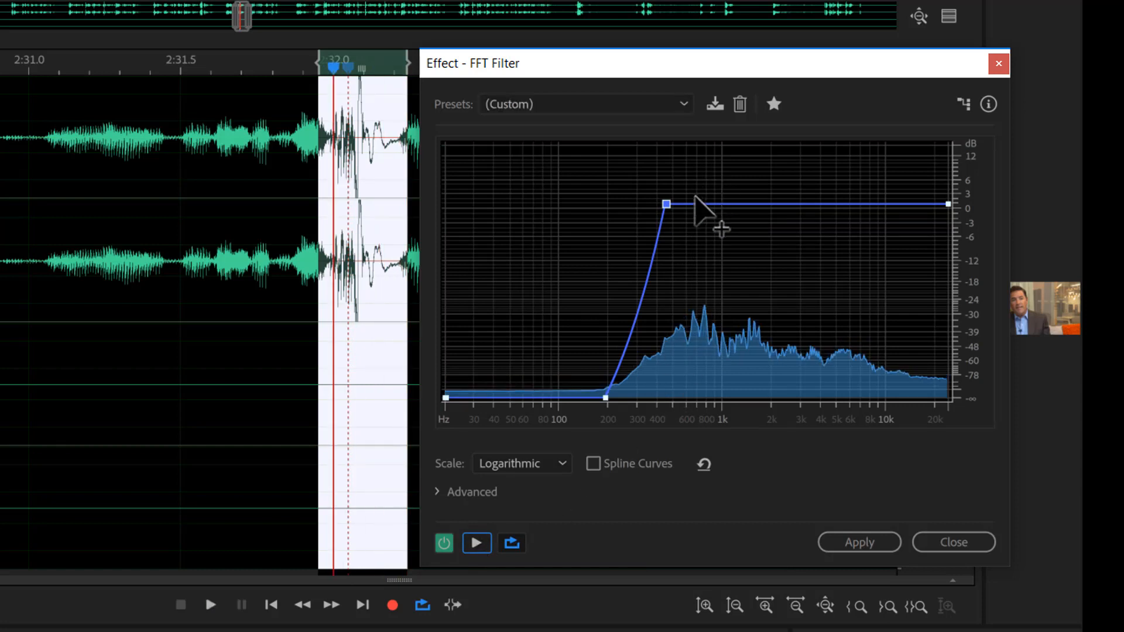
mouse_move(669, 206)
click(476, 543)
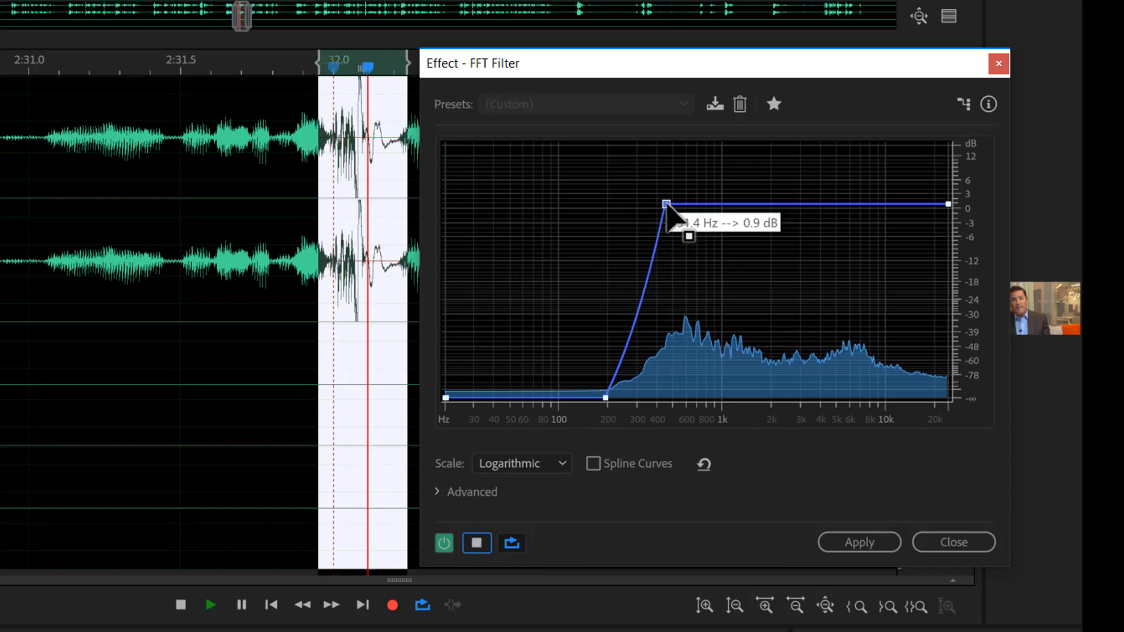
Lower the filter curve's upper point to about 373 Hz at 0.9 dB and apply the FFT Filter to the pop
drag(666, 205, 656, 204)
mouse_move(651, 203)
mouse_down()
mouse_move(587, 212)
mouse_move(652, 204)
mouse_up()
click(477, 544)
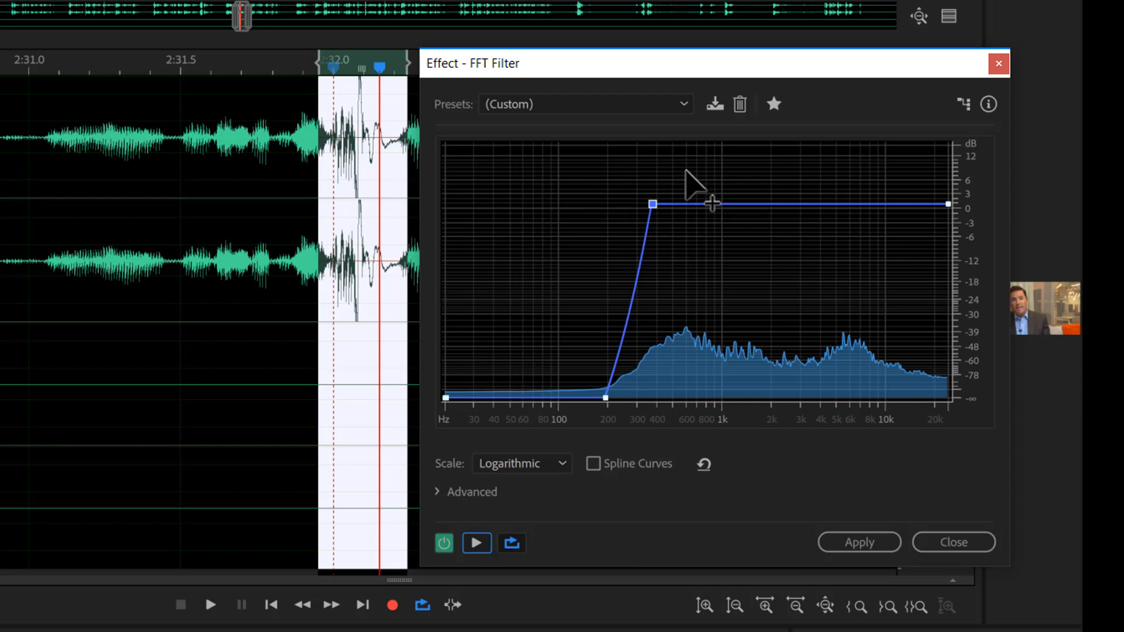
click(861, 546)
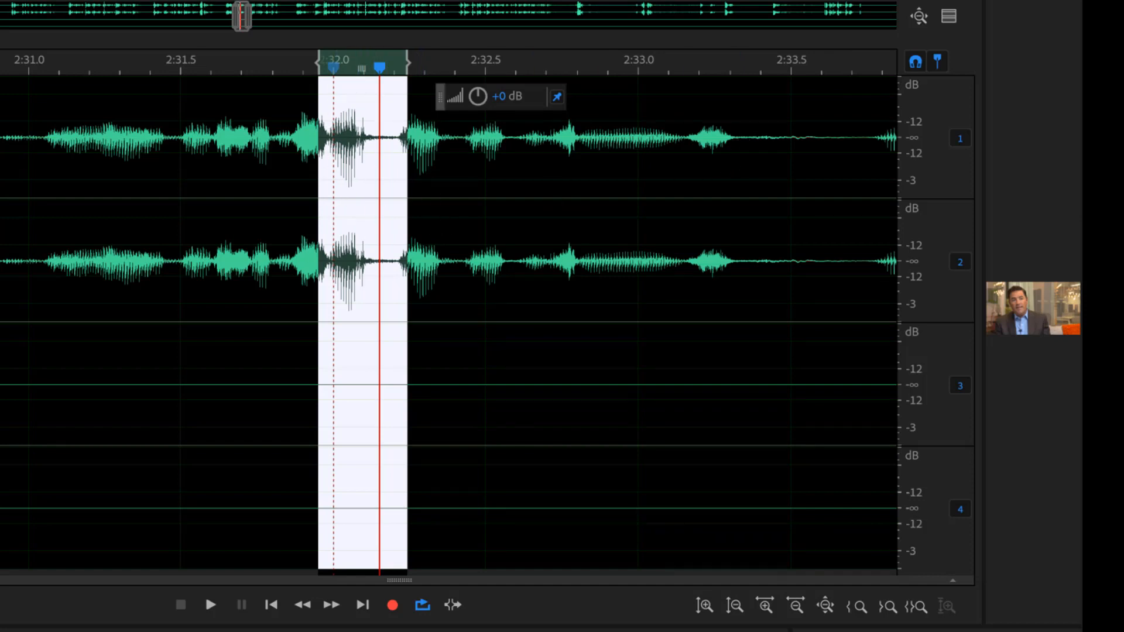
Play back the filtered passage from about 2:30.9 to check the repair
click(1, 199)
key(space)
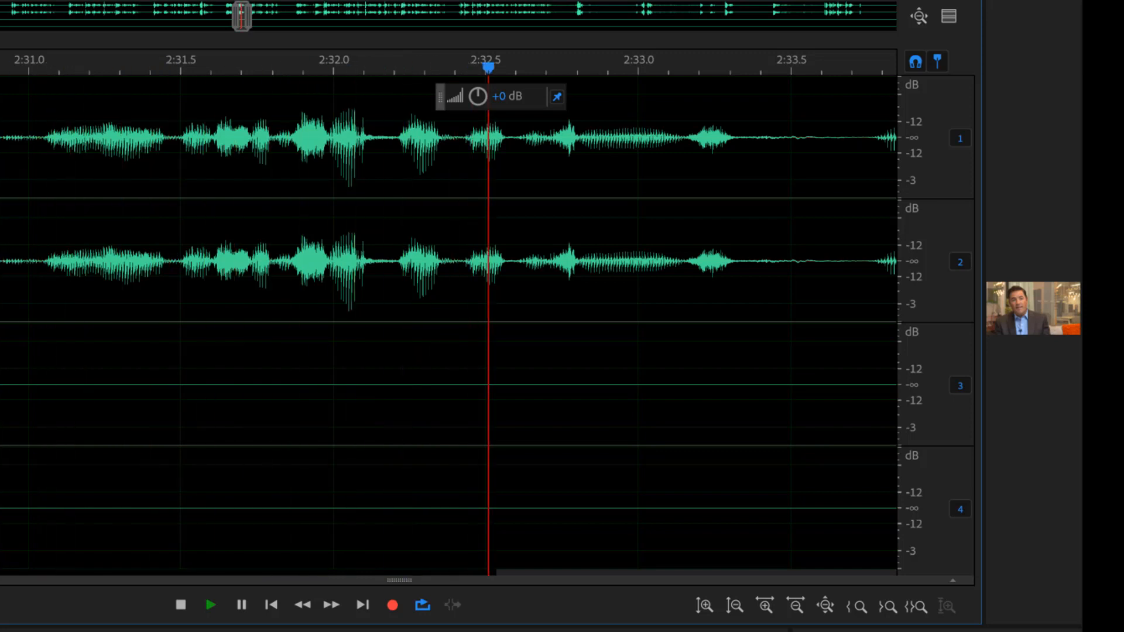
key(space)
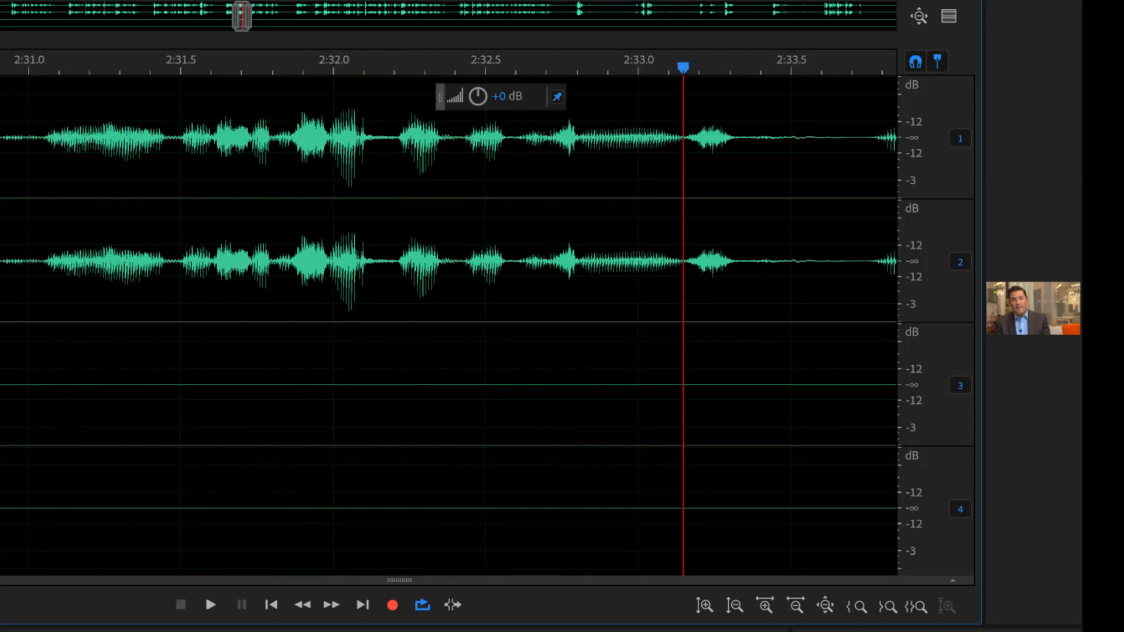
key(space)
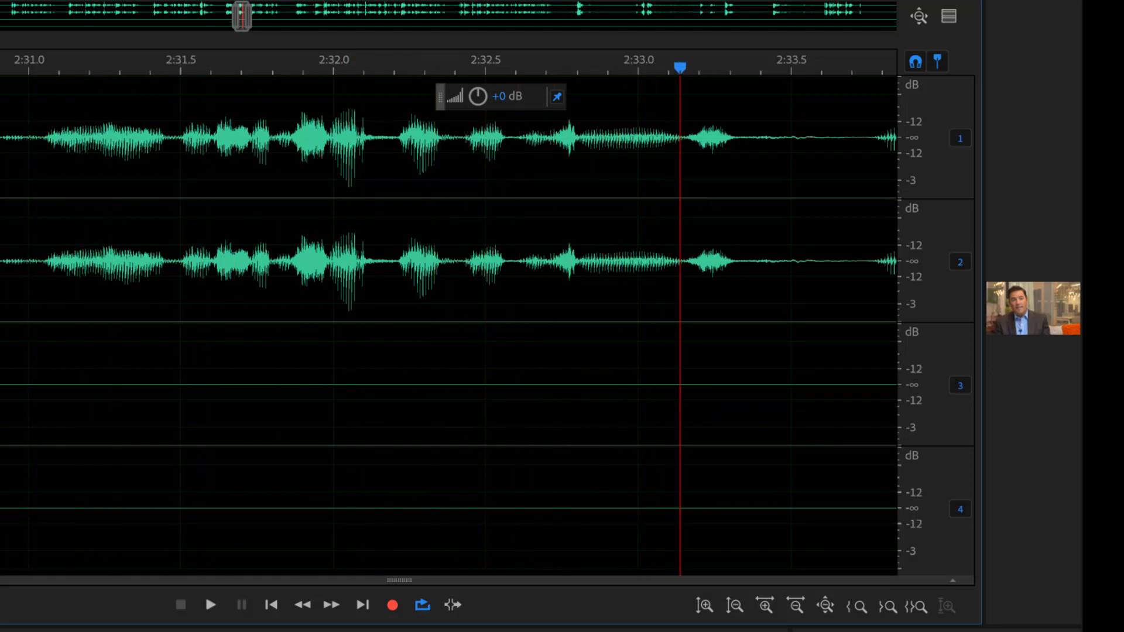
Select about 2:32.0 to 2:32.16 and apply the FFT Filter again with its upper curve point at about 563 Hz and 1.1 dB
click(332, 146)
drag(333, 143, 379, 157)
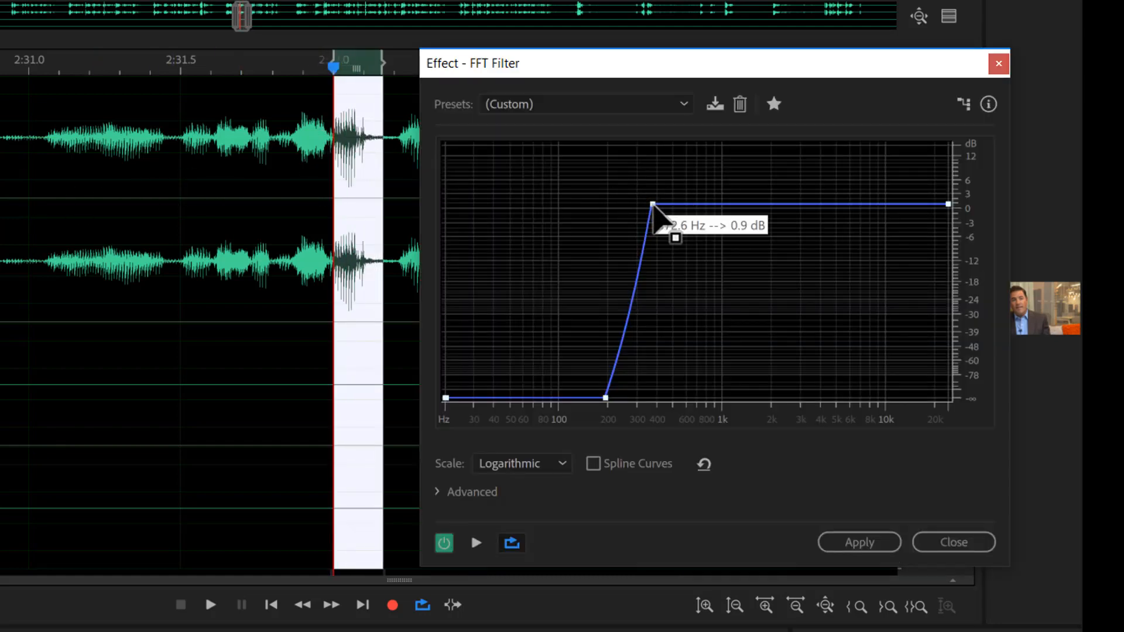
drag(653, 205, 682, 205)
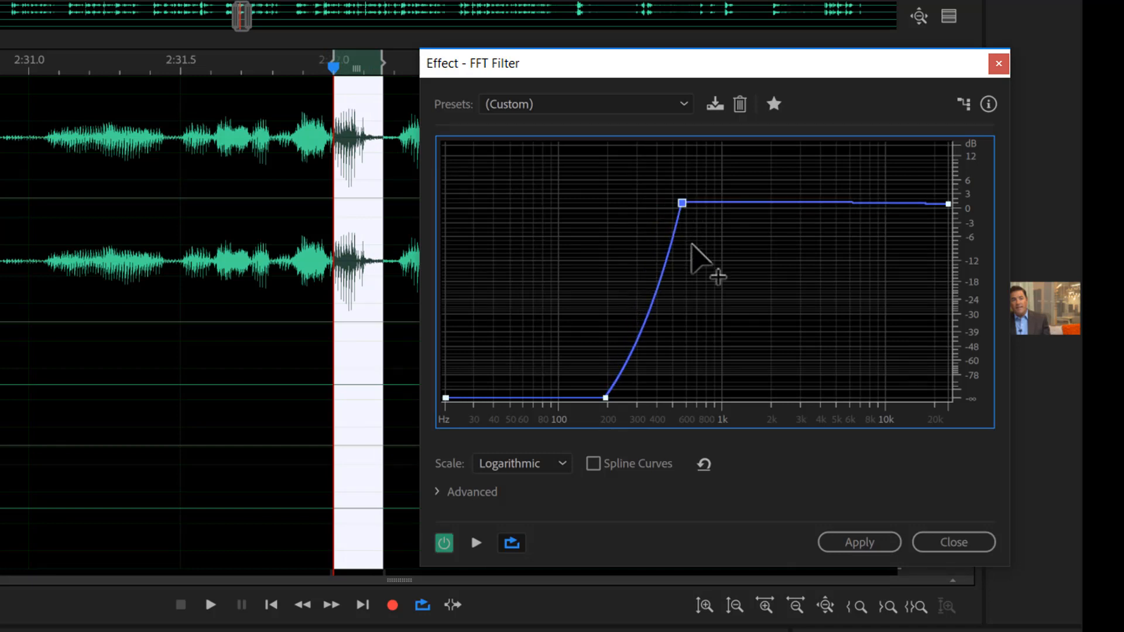
click(882, 544)
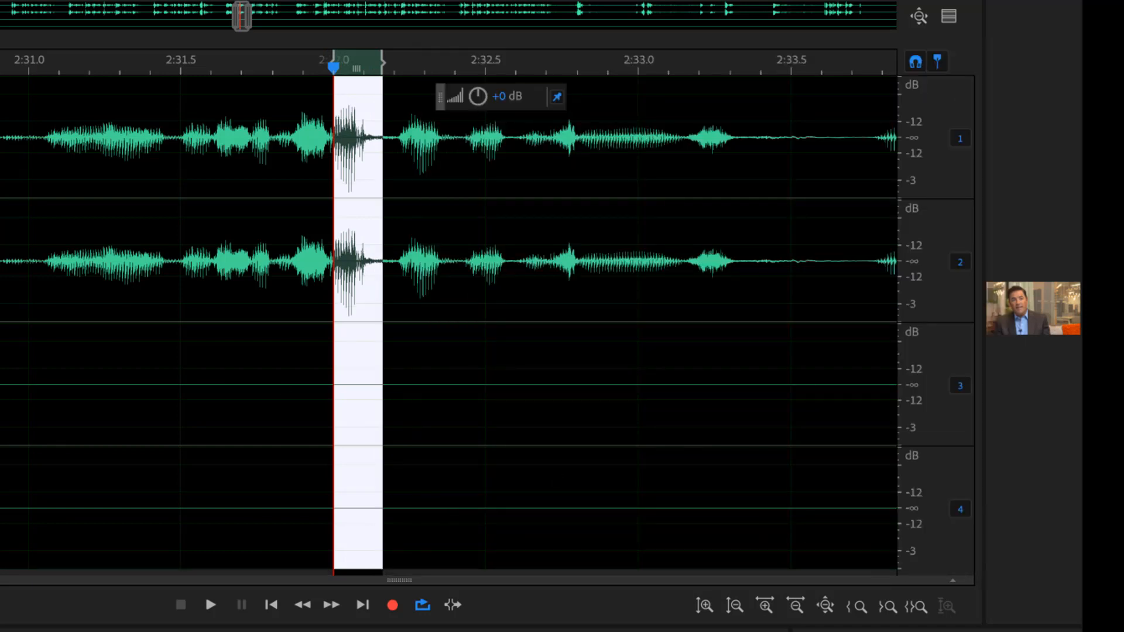
Play back the speech from about 2:30.9 past 2:33.0 to judge the second filter pass
click(2, 263)
key(space)
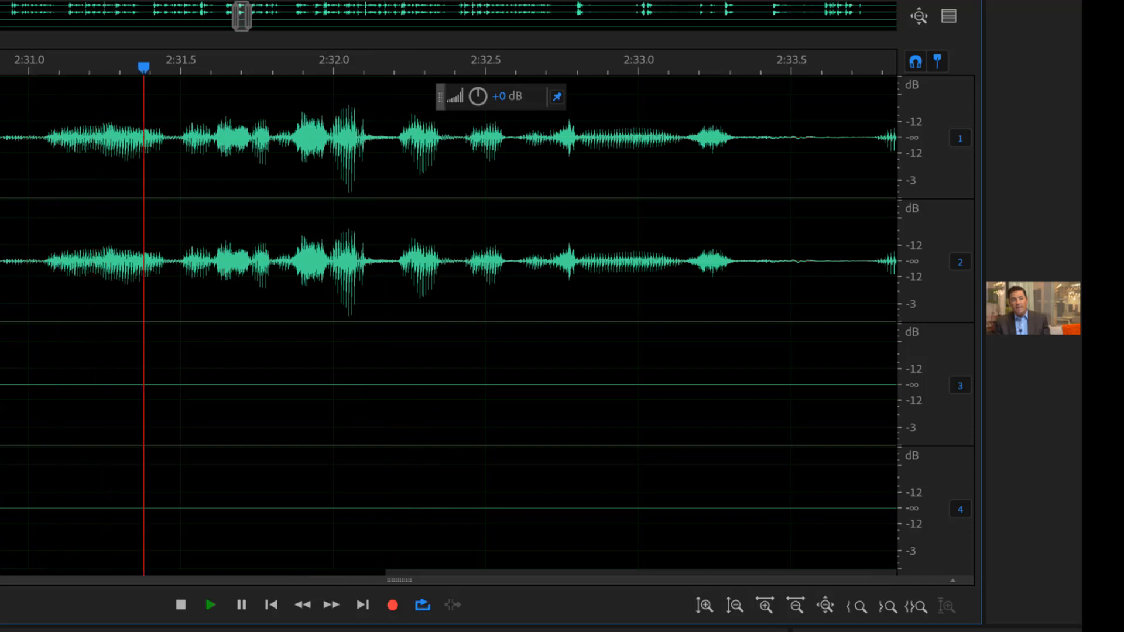
key(space)
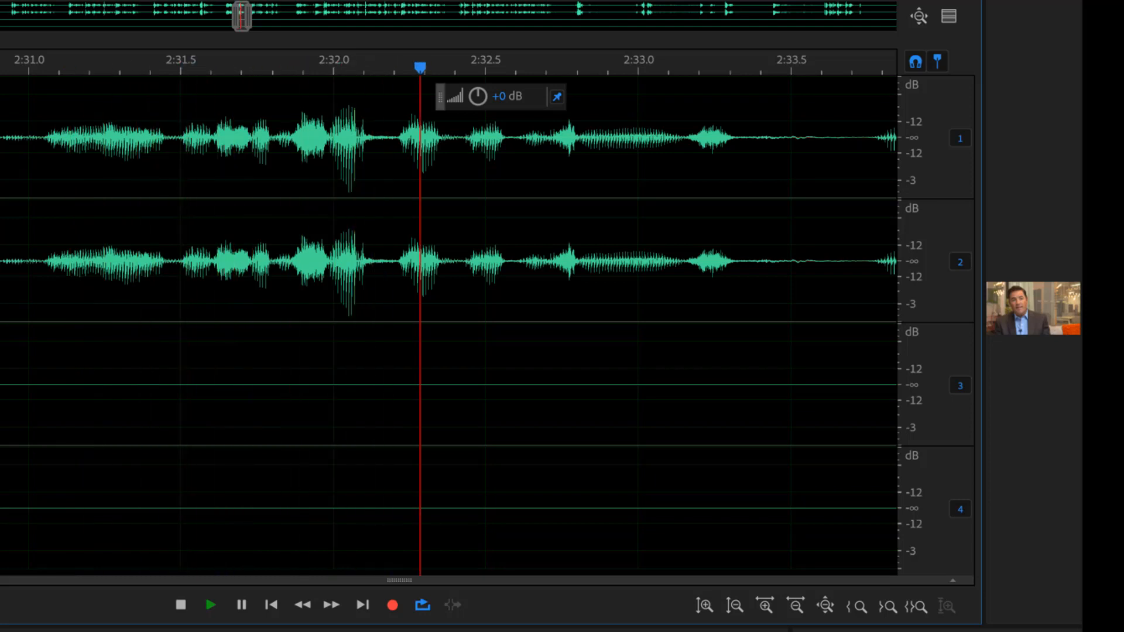
key(space)
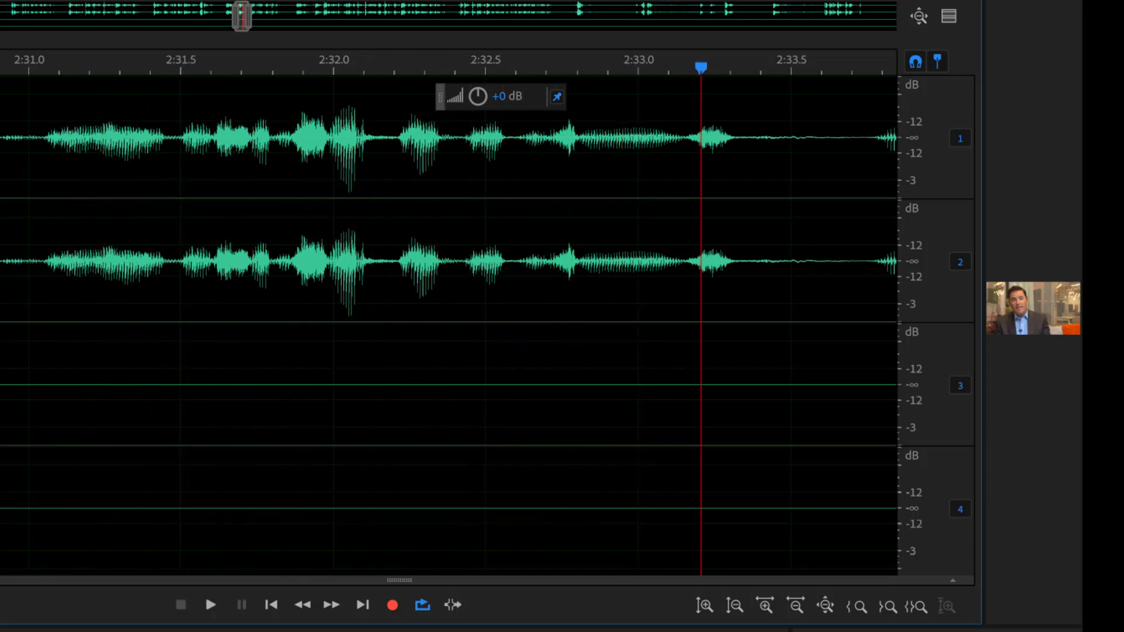
Undo the second FFT Filter pass and play the passage again for comparison
key(ctrl+z)
key(space)
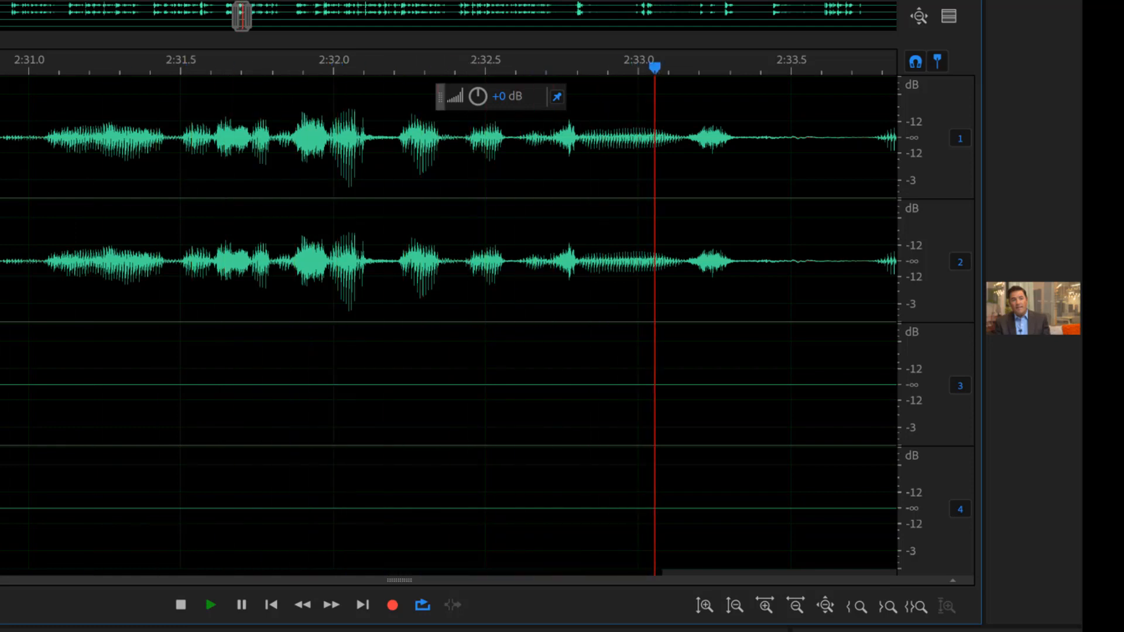
key(space)
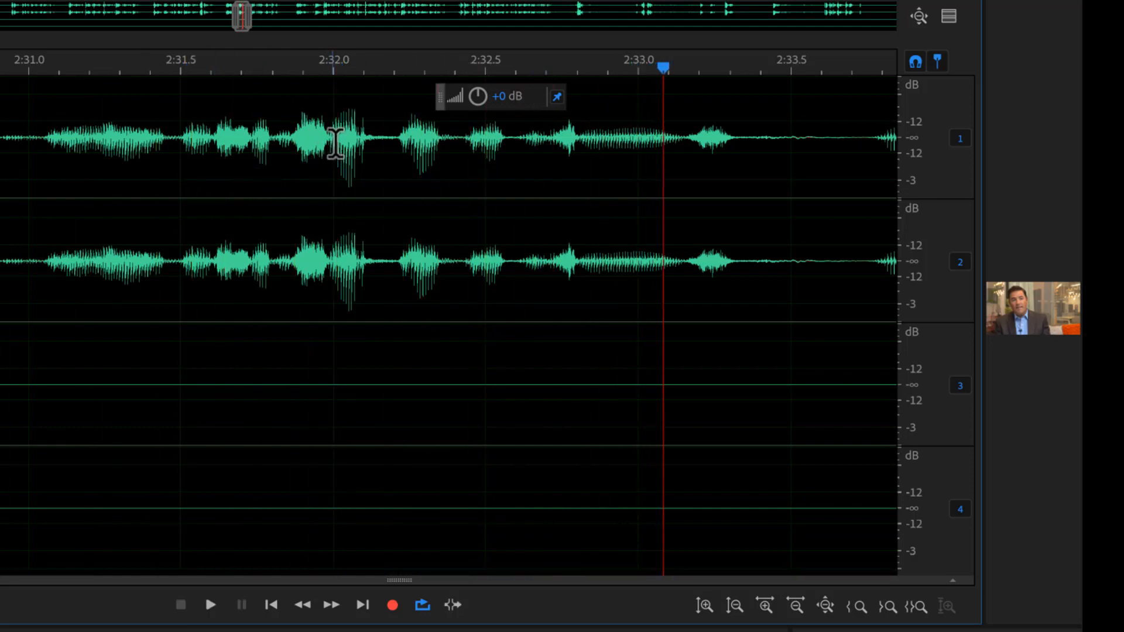
Select about 2:32.0 to 2:32.15, set the FFT Filter's upper curve point to about 400 Hz and start previewing
drag(334, 144, 378, 147)
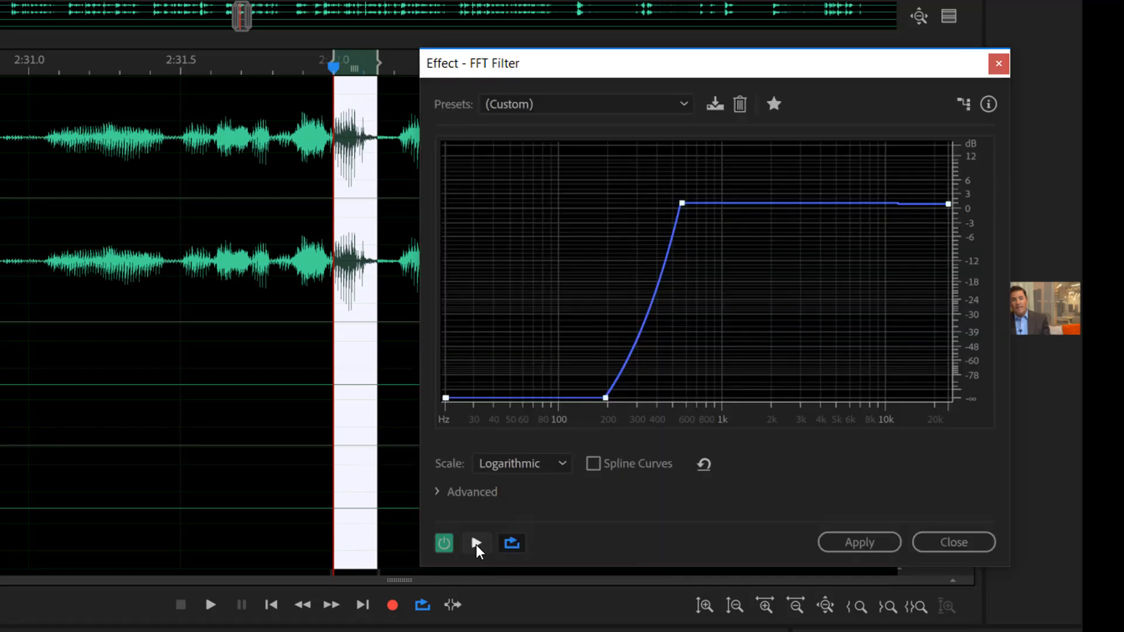
mouse_move(684, 203)
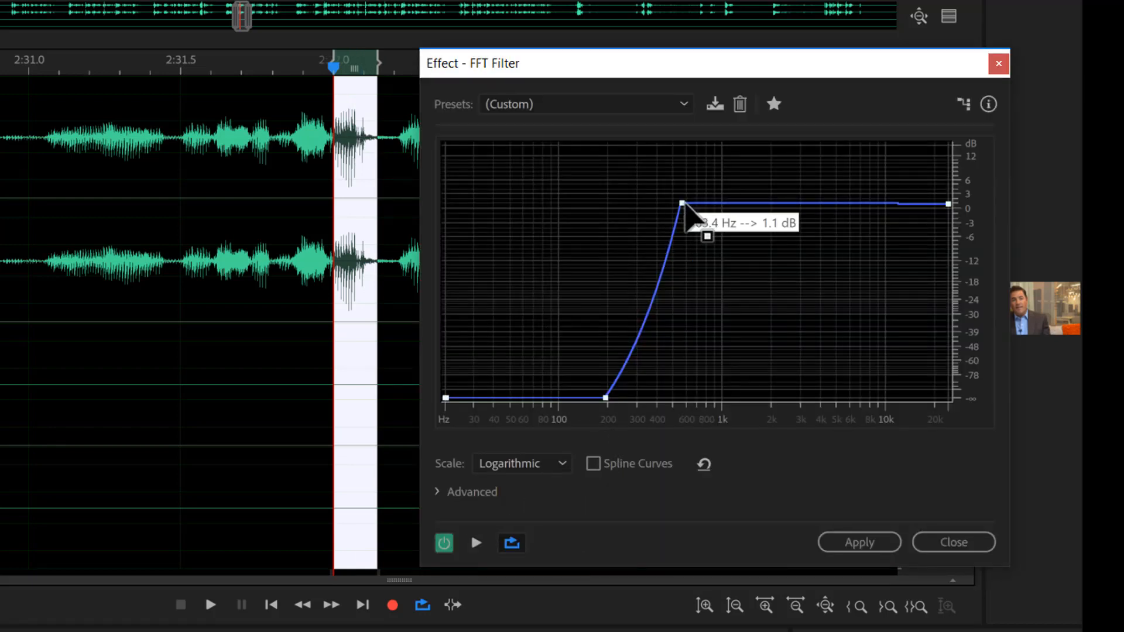
drag(683, 204, 656, 203)
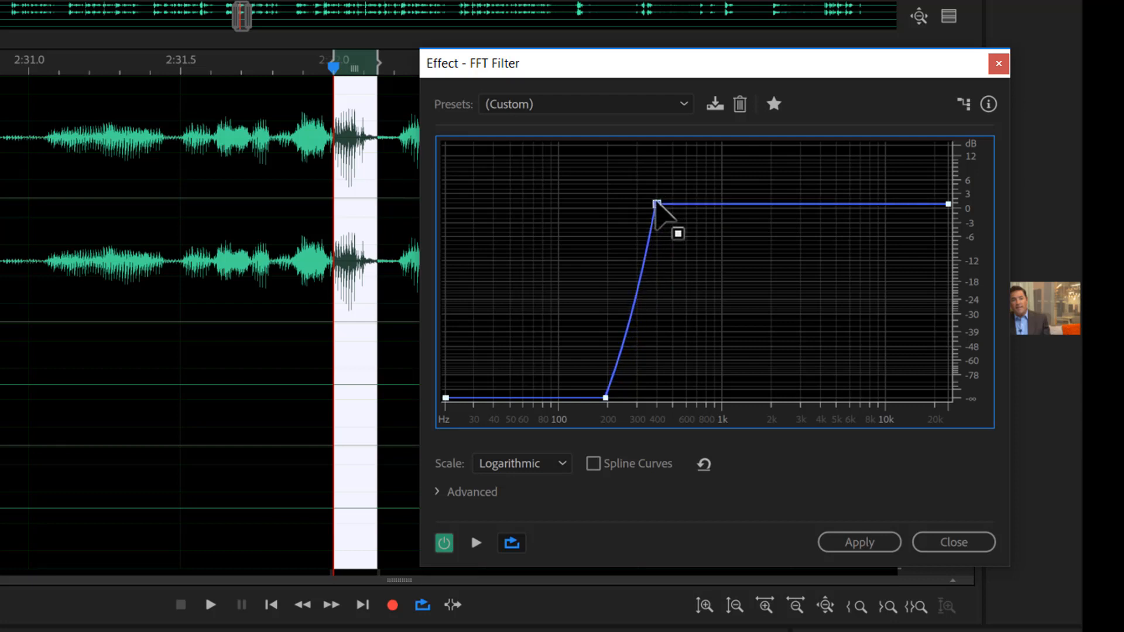
click(476, 543)
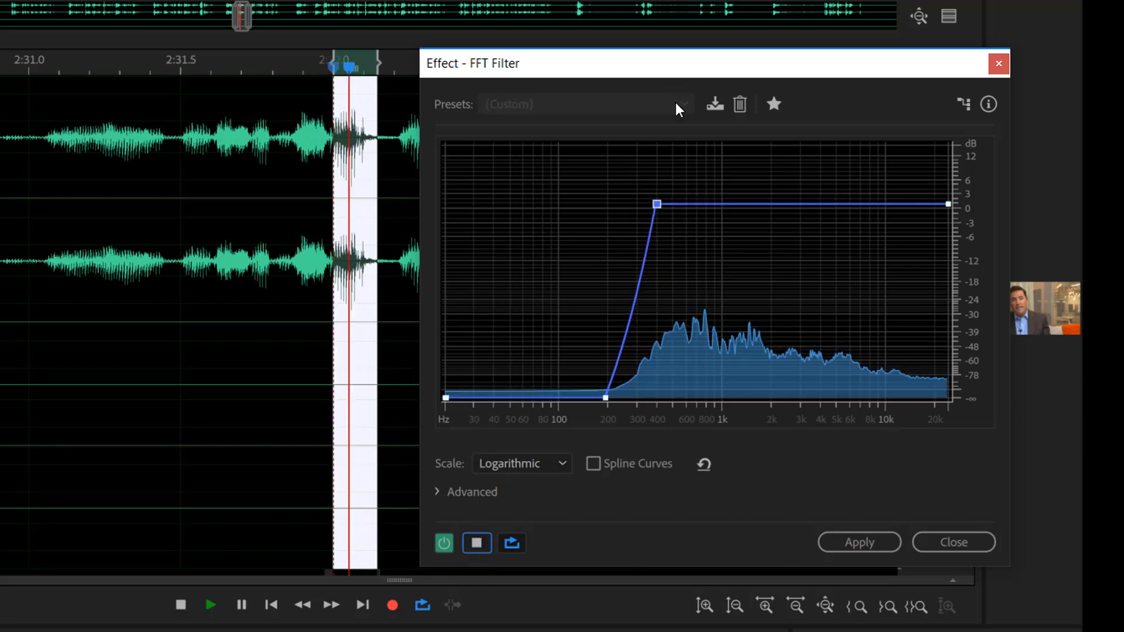
Adjust the filter curve's upper point to about 450 Hz during the preview and apply the filter
mouse_move(658, 206)
drag(658, 206, 672, 203)
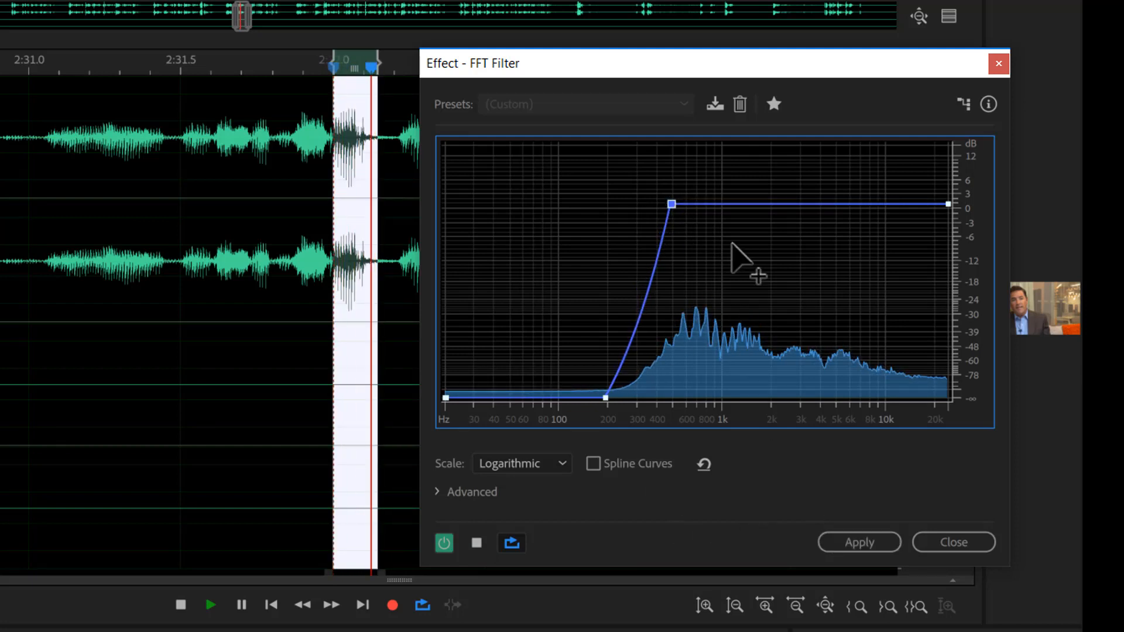
mouse_move(673, 205)
mouse_down()
mouse_move(638, 205)
mouse_move(665, 205)
mouse_up()
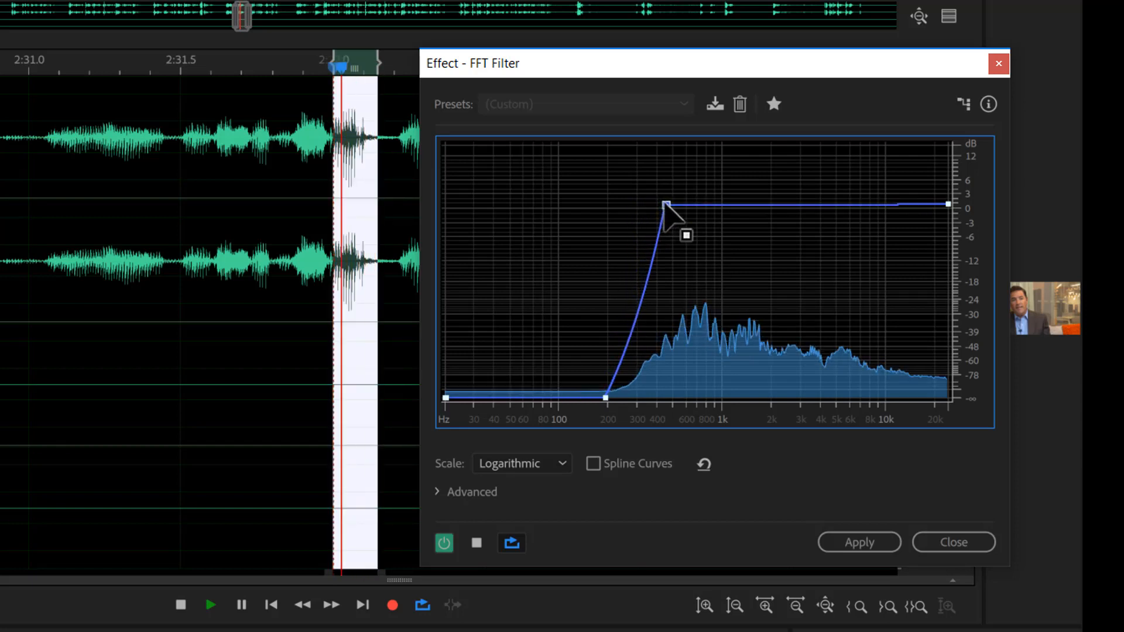
click(849, 534)
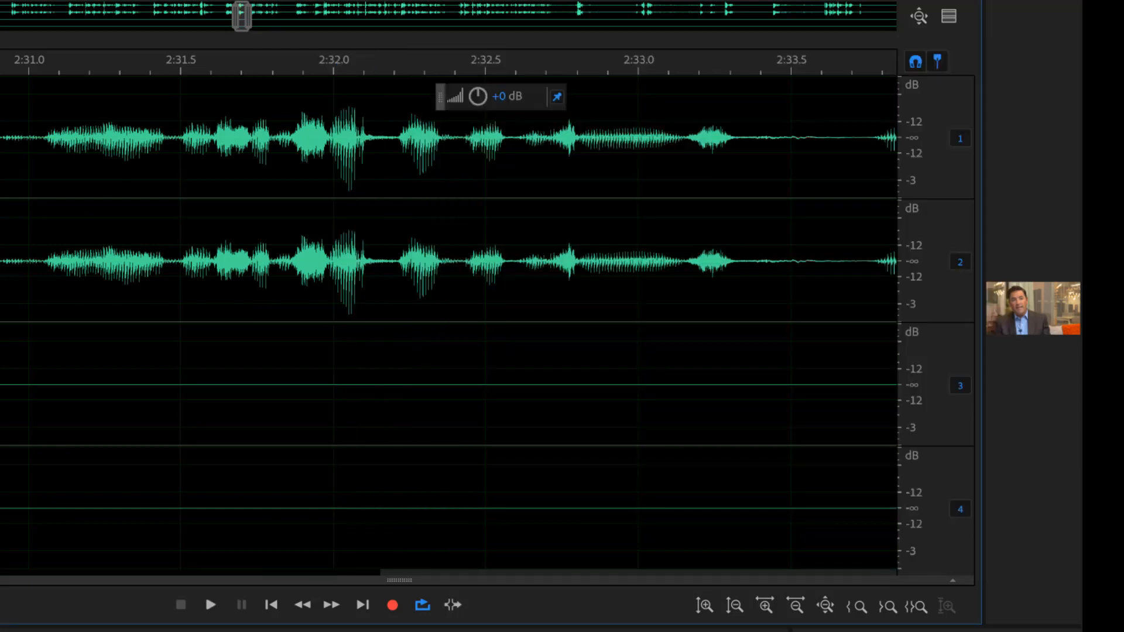
Play back the refiltered passage around 2:32.0 twice to check the repair
key(space)
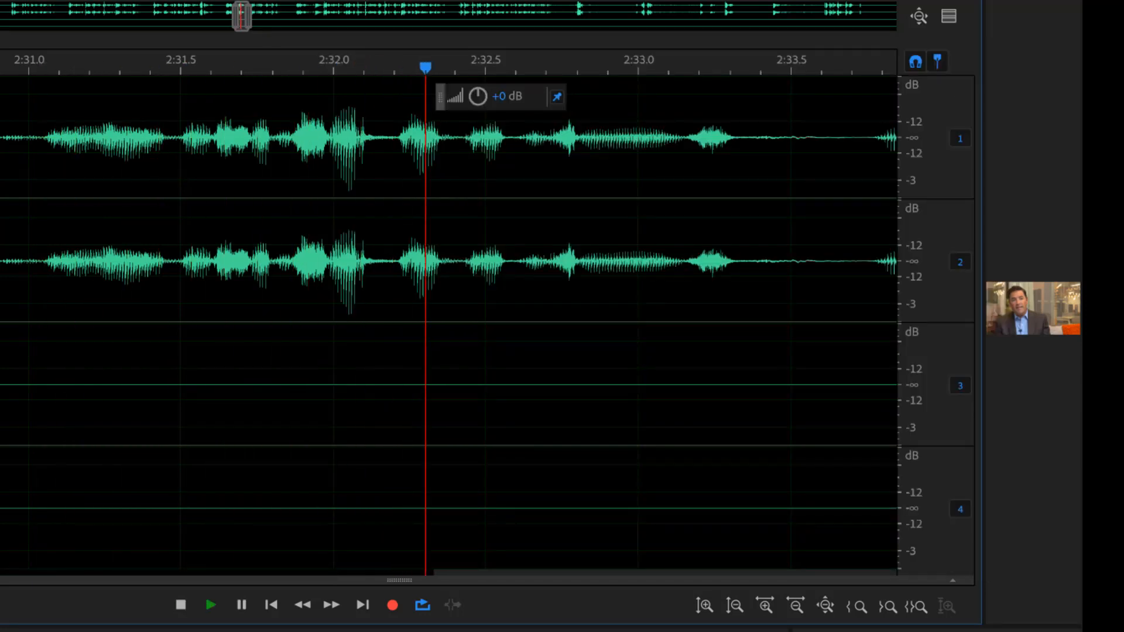
key(space)
key(space)
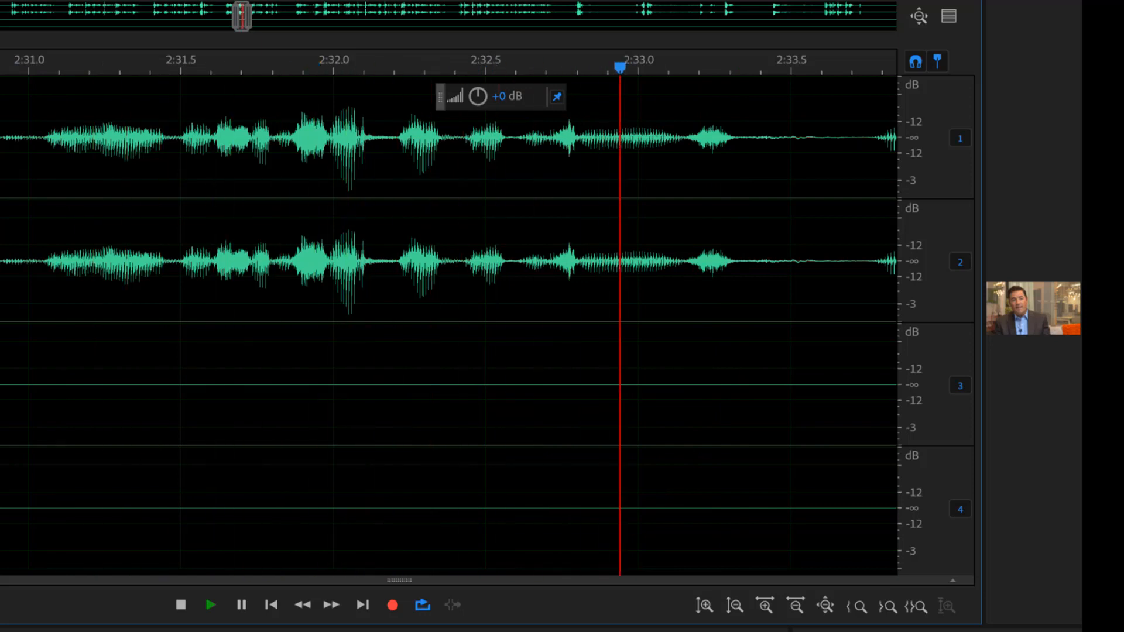
key(space)
key(minus)
key(minus)
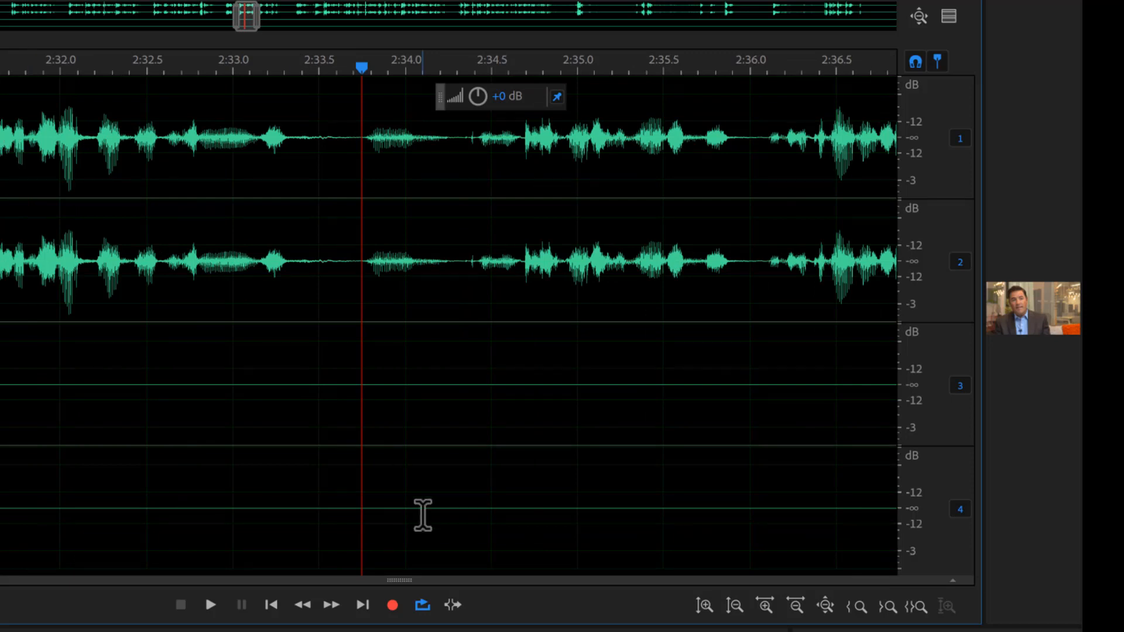
key(alt+Tab)
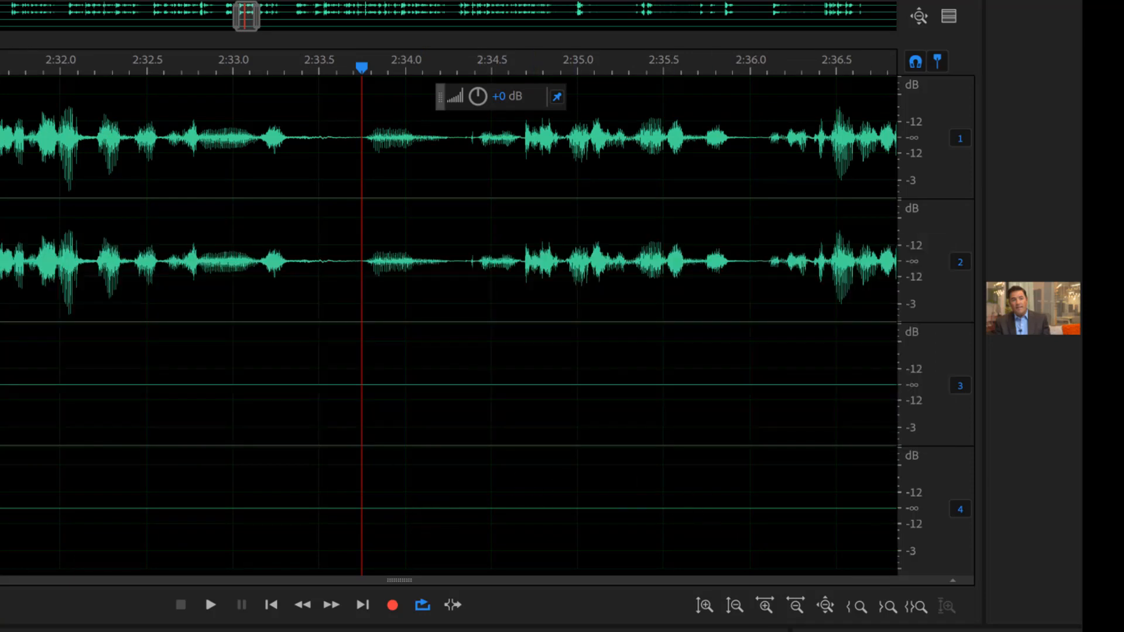